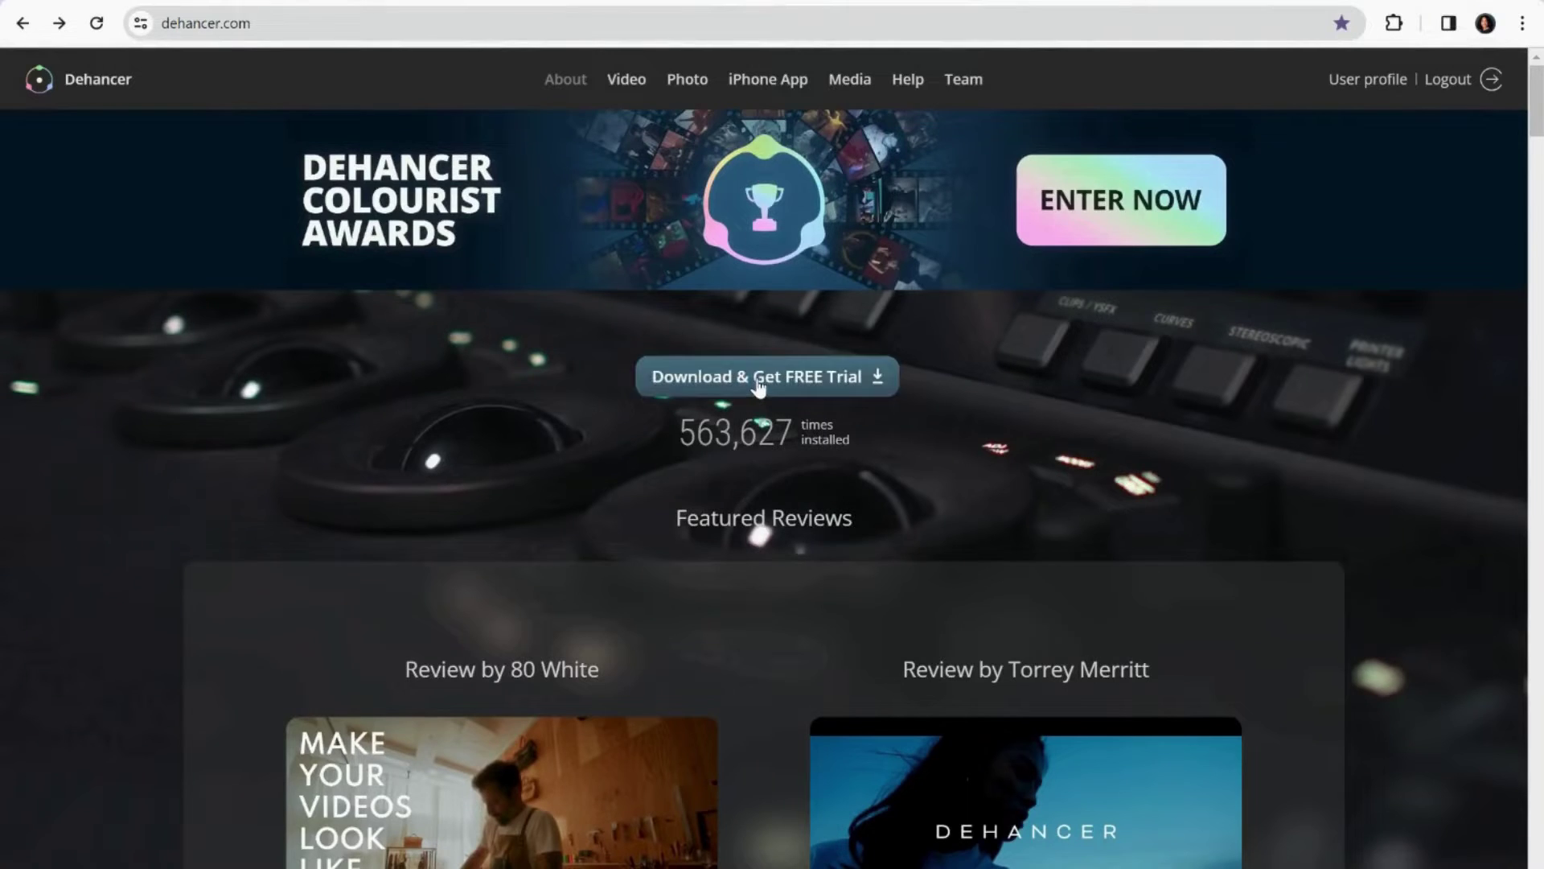
# Download the Dehancer Film plugin for Ps / LrC / C1 / APh on Windows 10 (~169 MB) and show recent downloads.
pyautogui.click(758, 382)
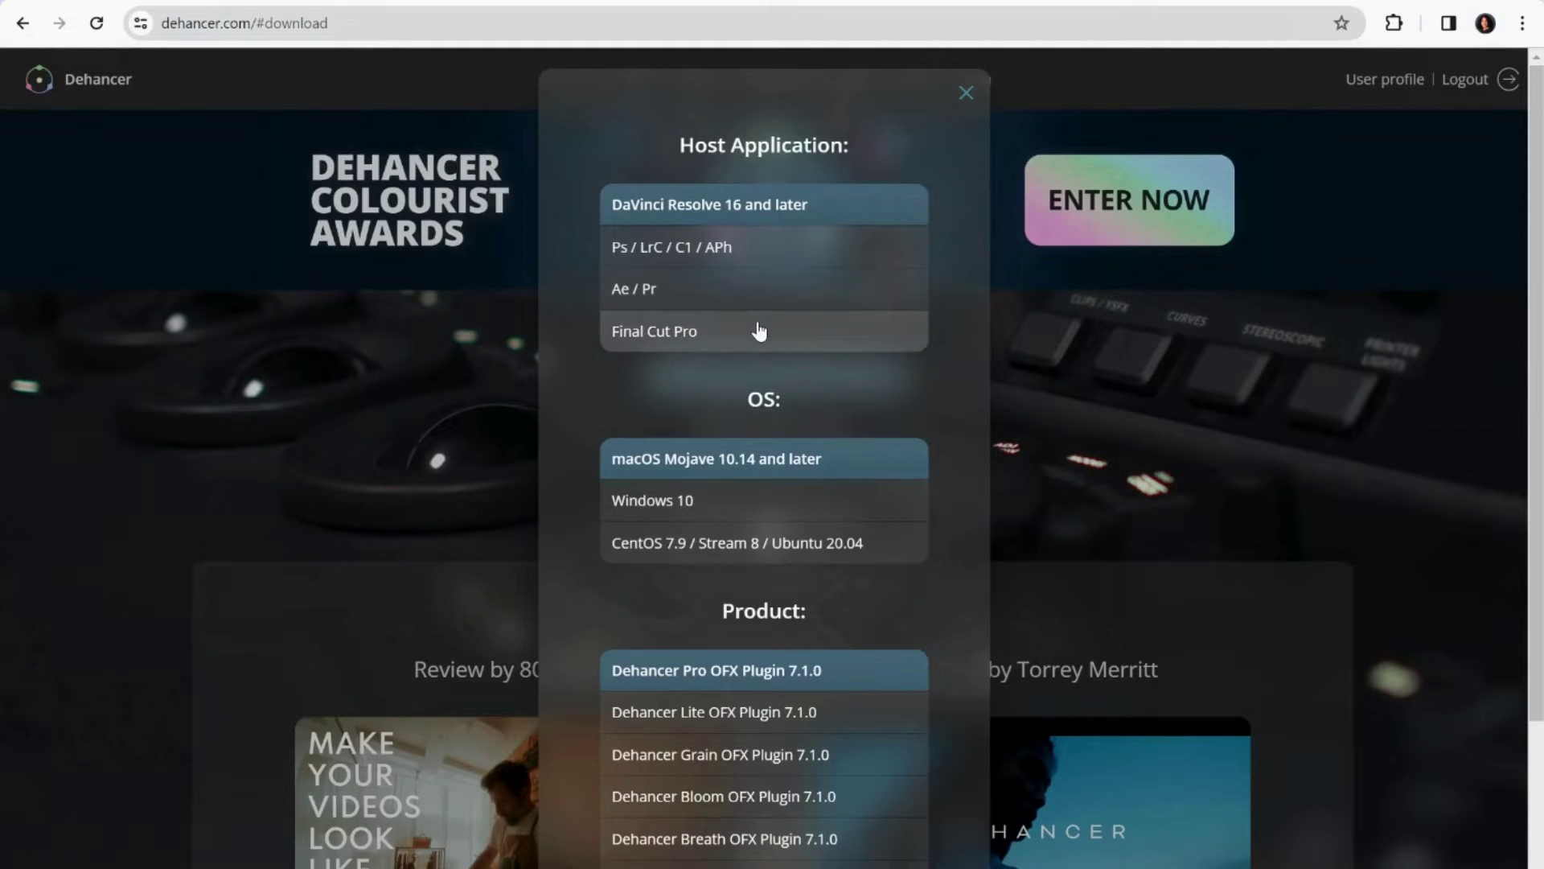
pyautogui.click(741, 256)
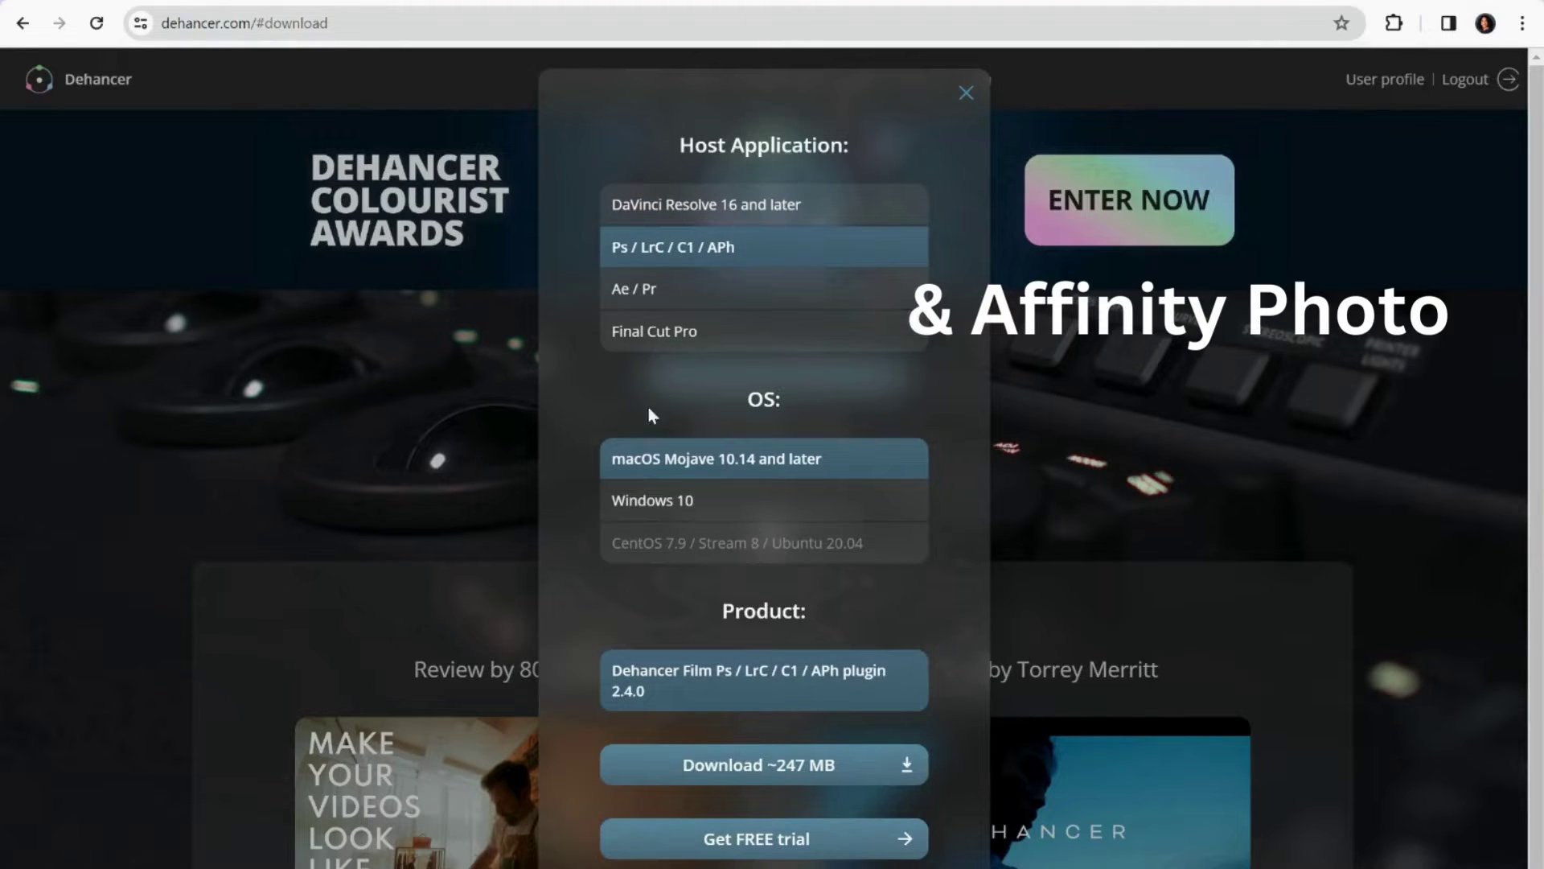
pyautogui.click(649, 504)
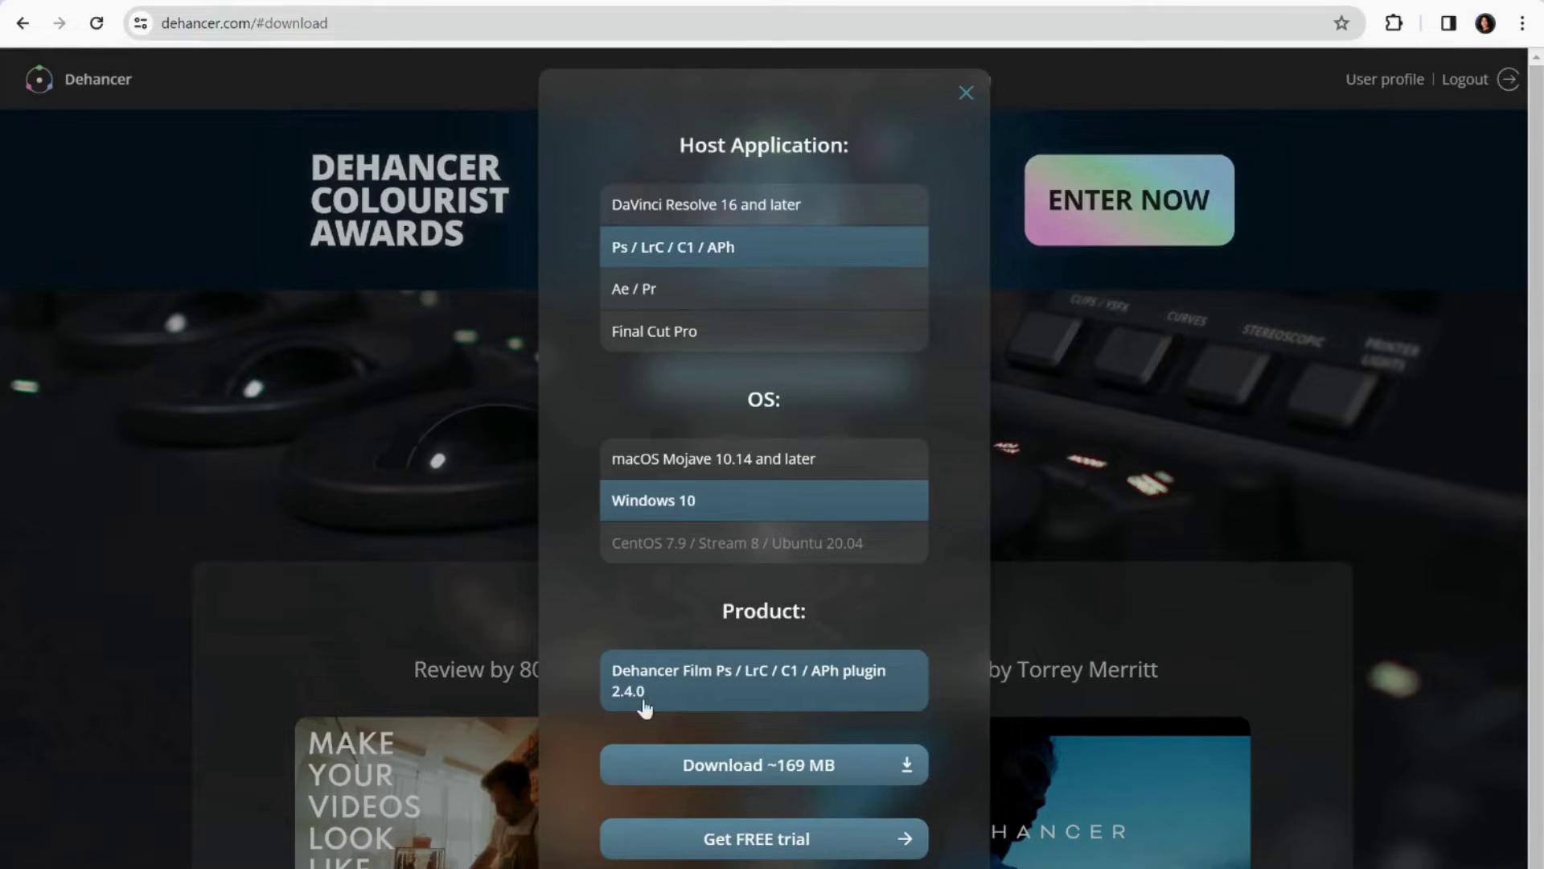
pyautogui.click(685, 776)
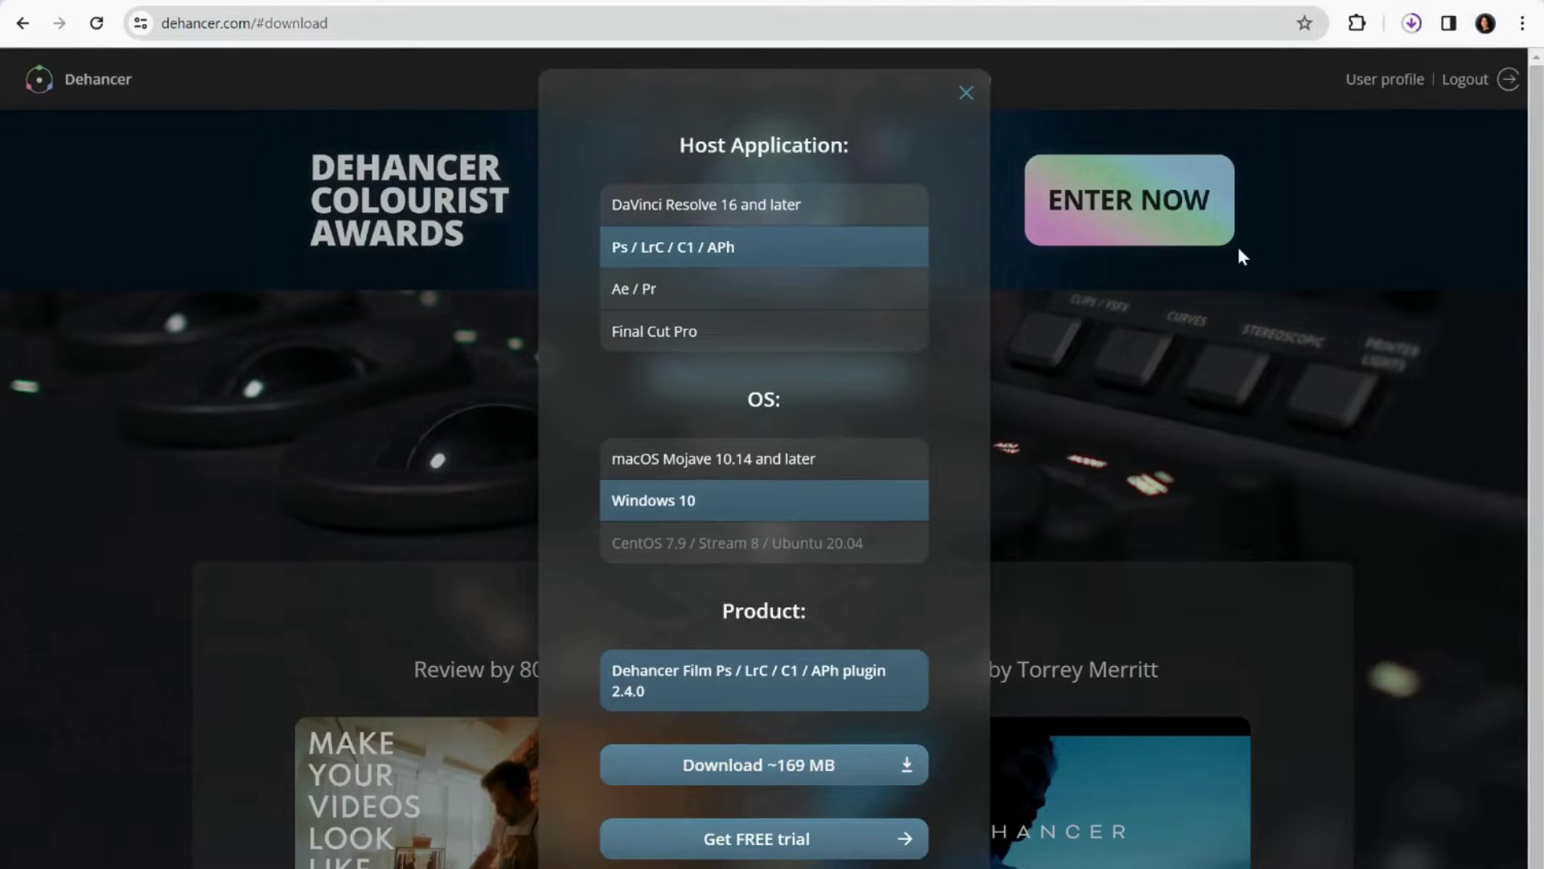
pyautogui.click(1411, 25)
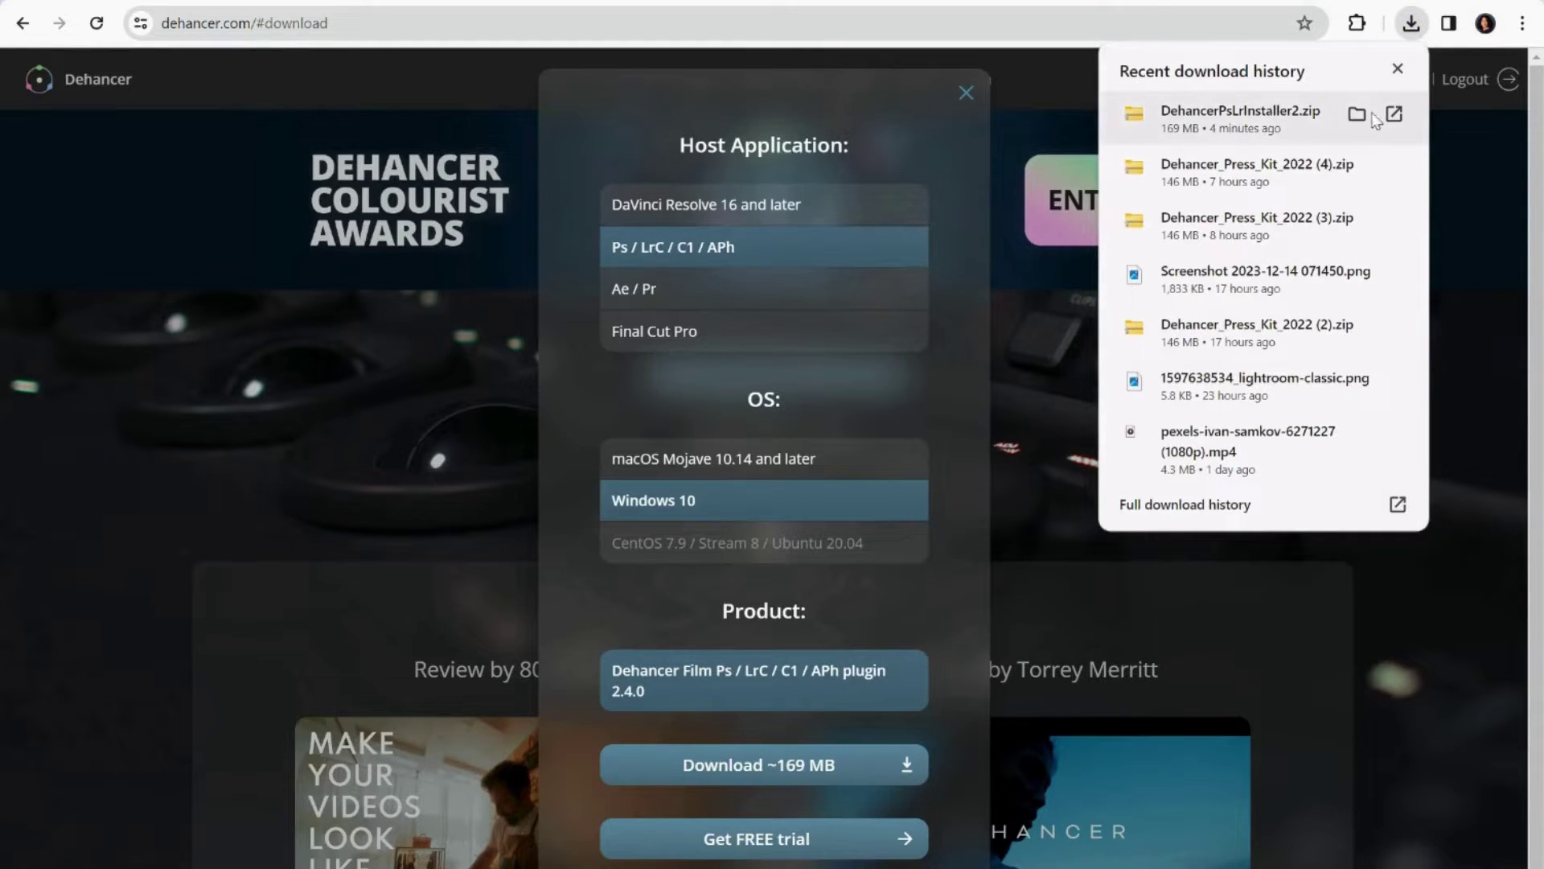
# Open DehancerPsLrInstaller2.zip and extract all 8 files into a DehancerPsLrInstaller2 folder.
pyautogui.rightClick(1298, 117)
pyautogui.click(1314, 112)
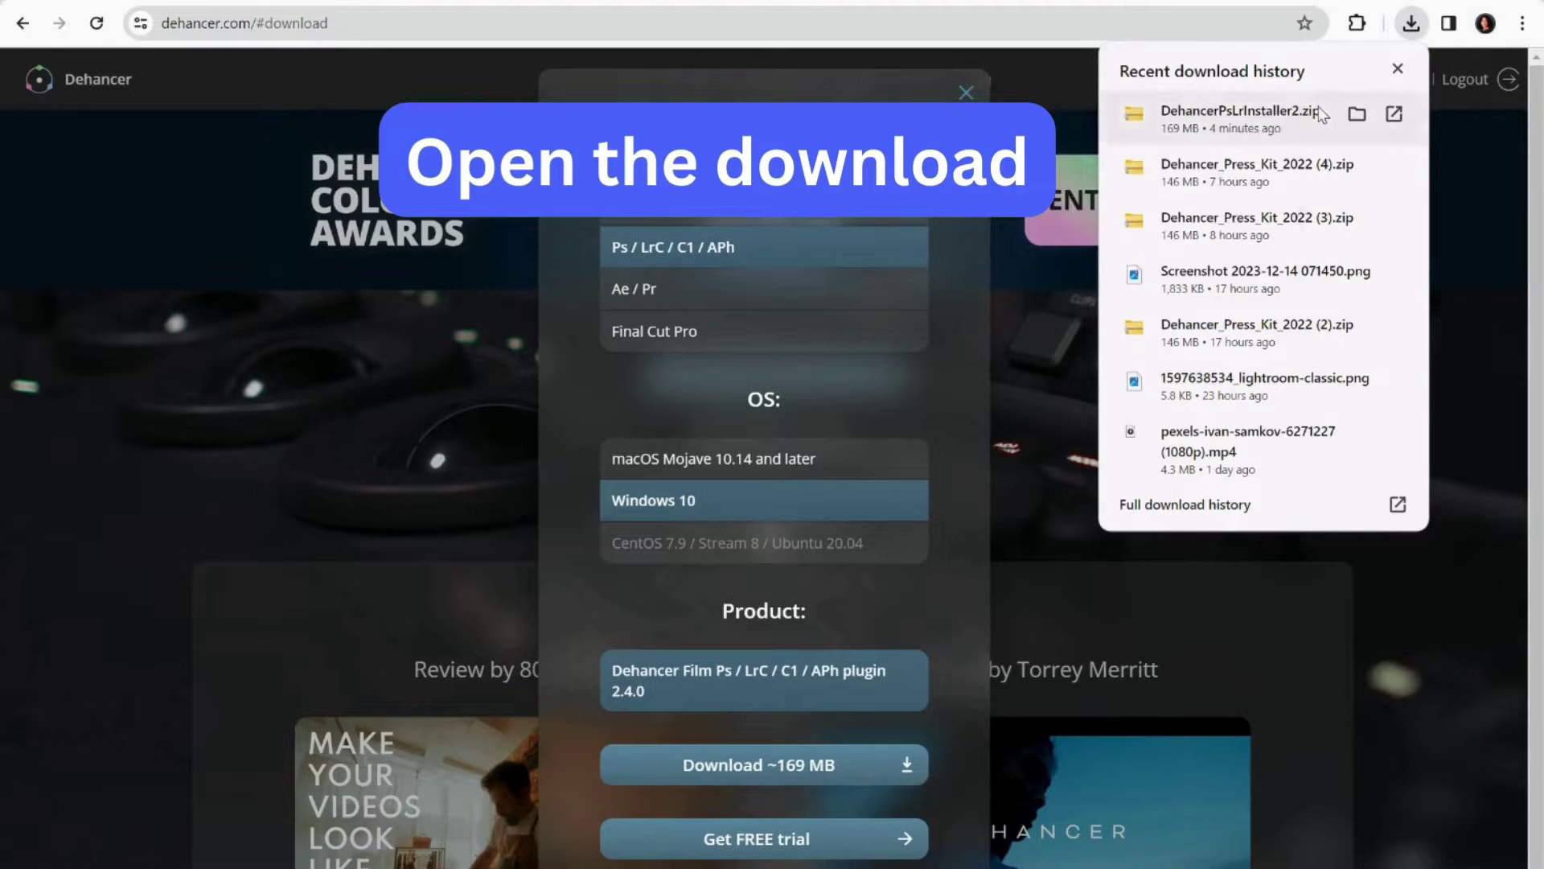
pyautogui.click(1316, 108)
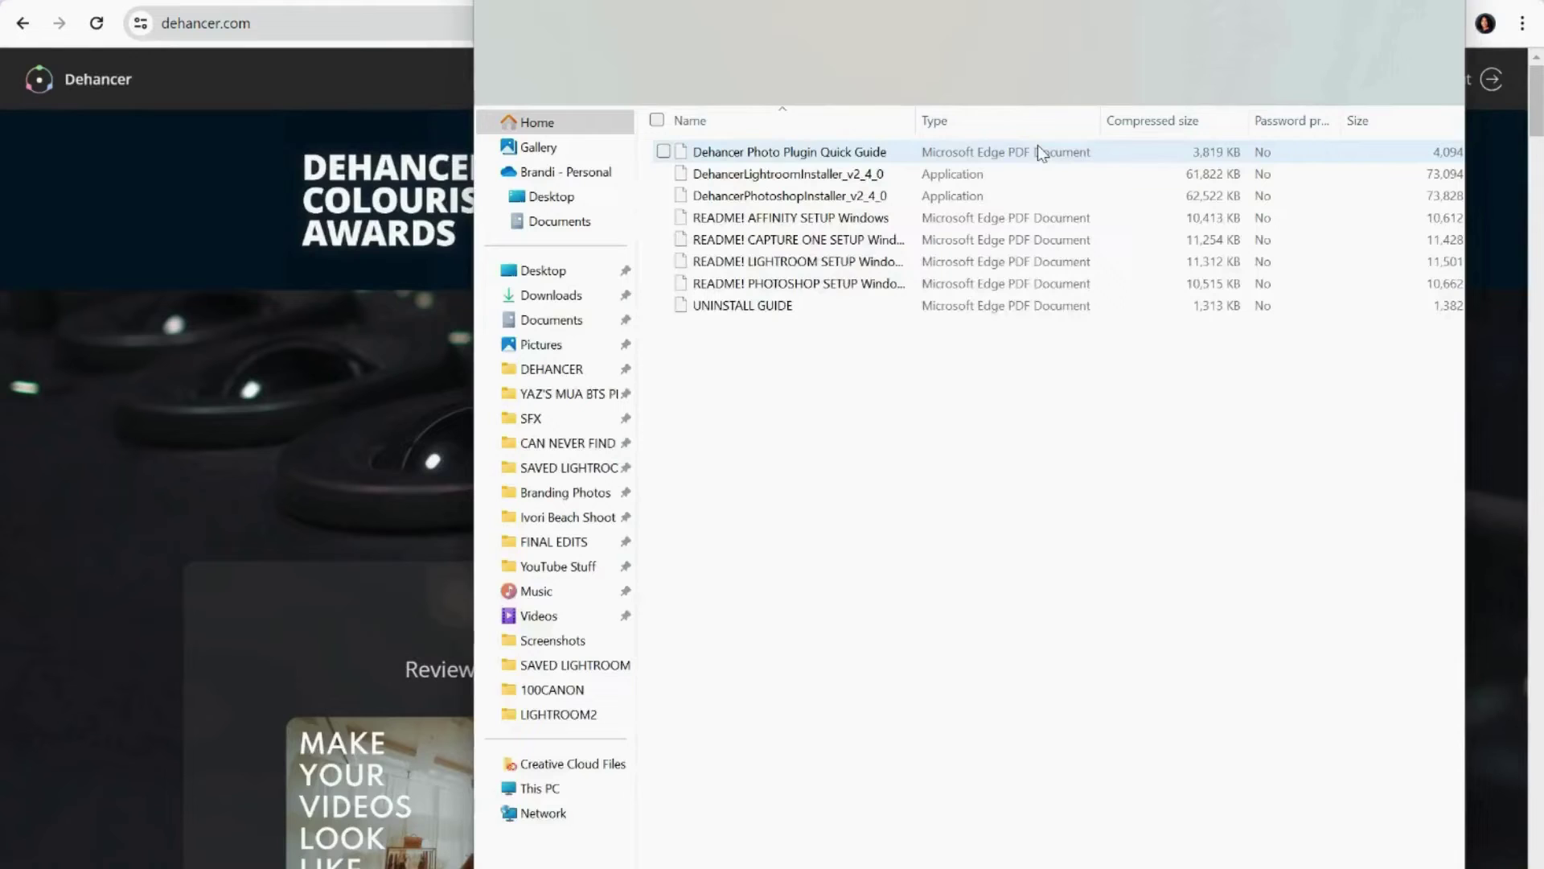
pyautogui.doubleClick(831, 175)
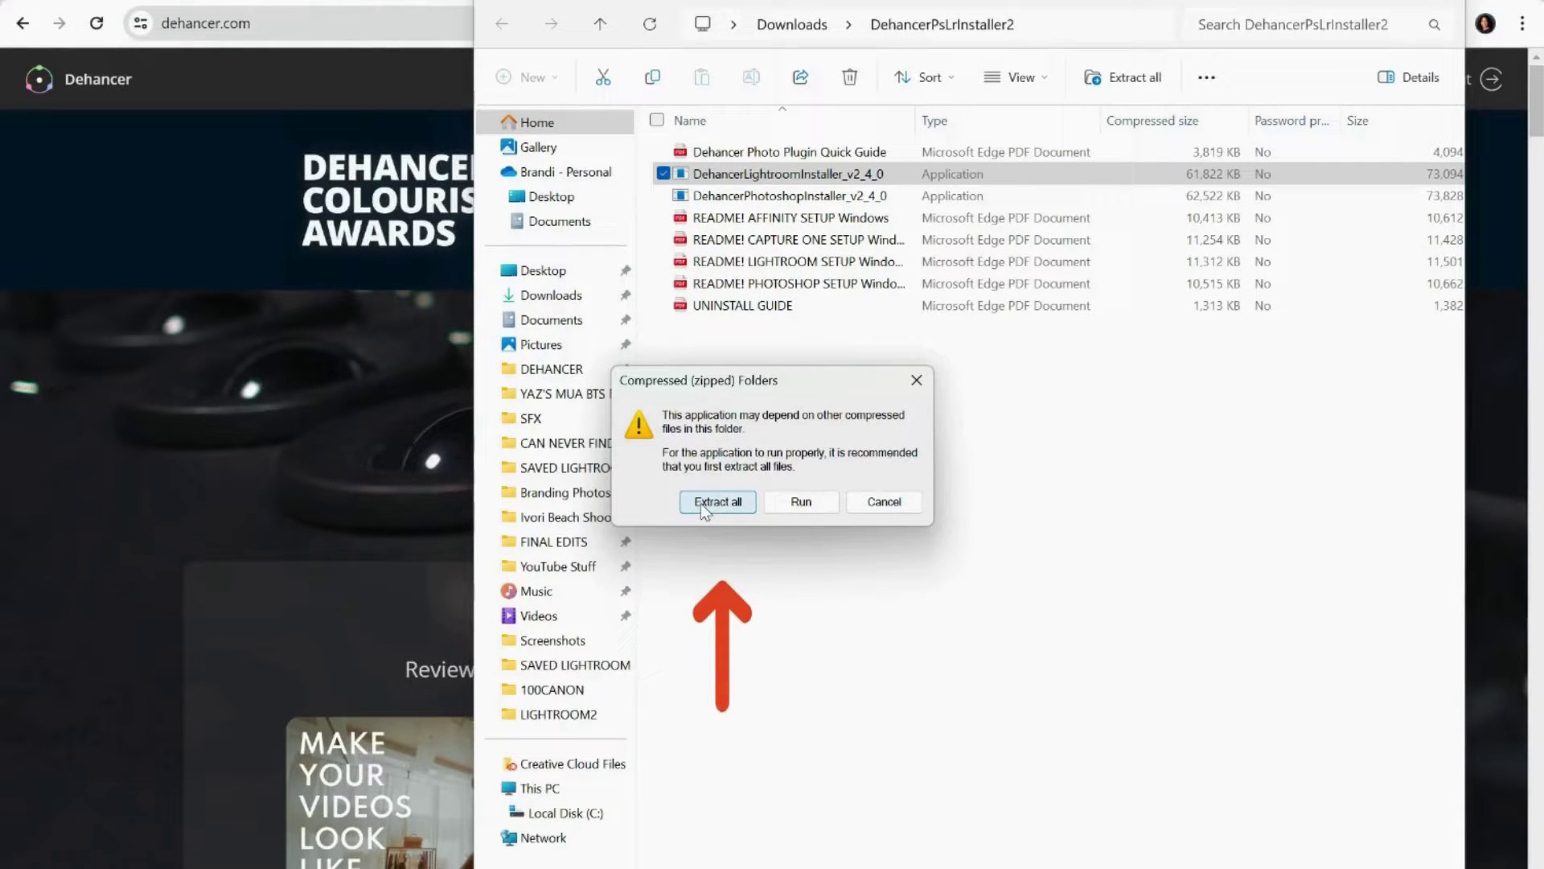
pyautogui.click(717, 502)
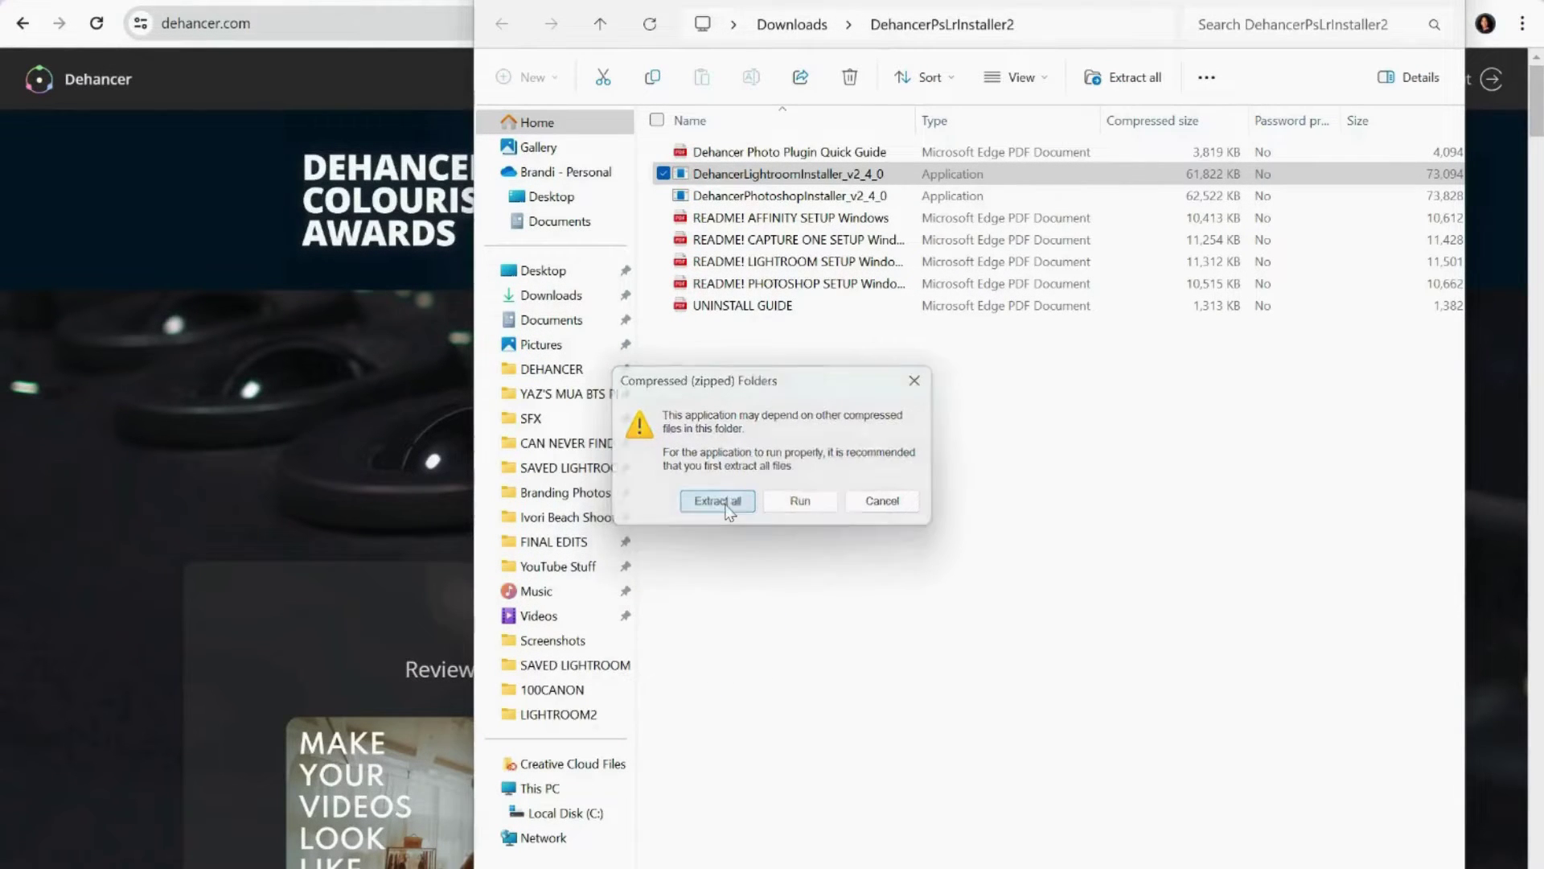
pyautogui.click(944, 662)
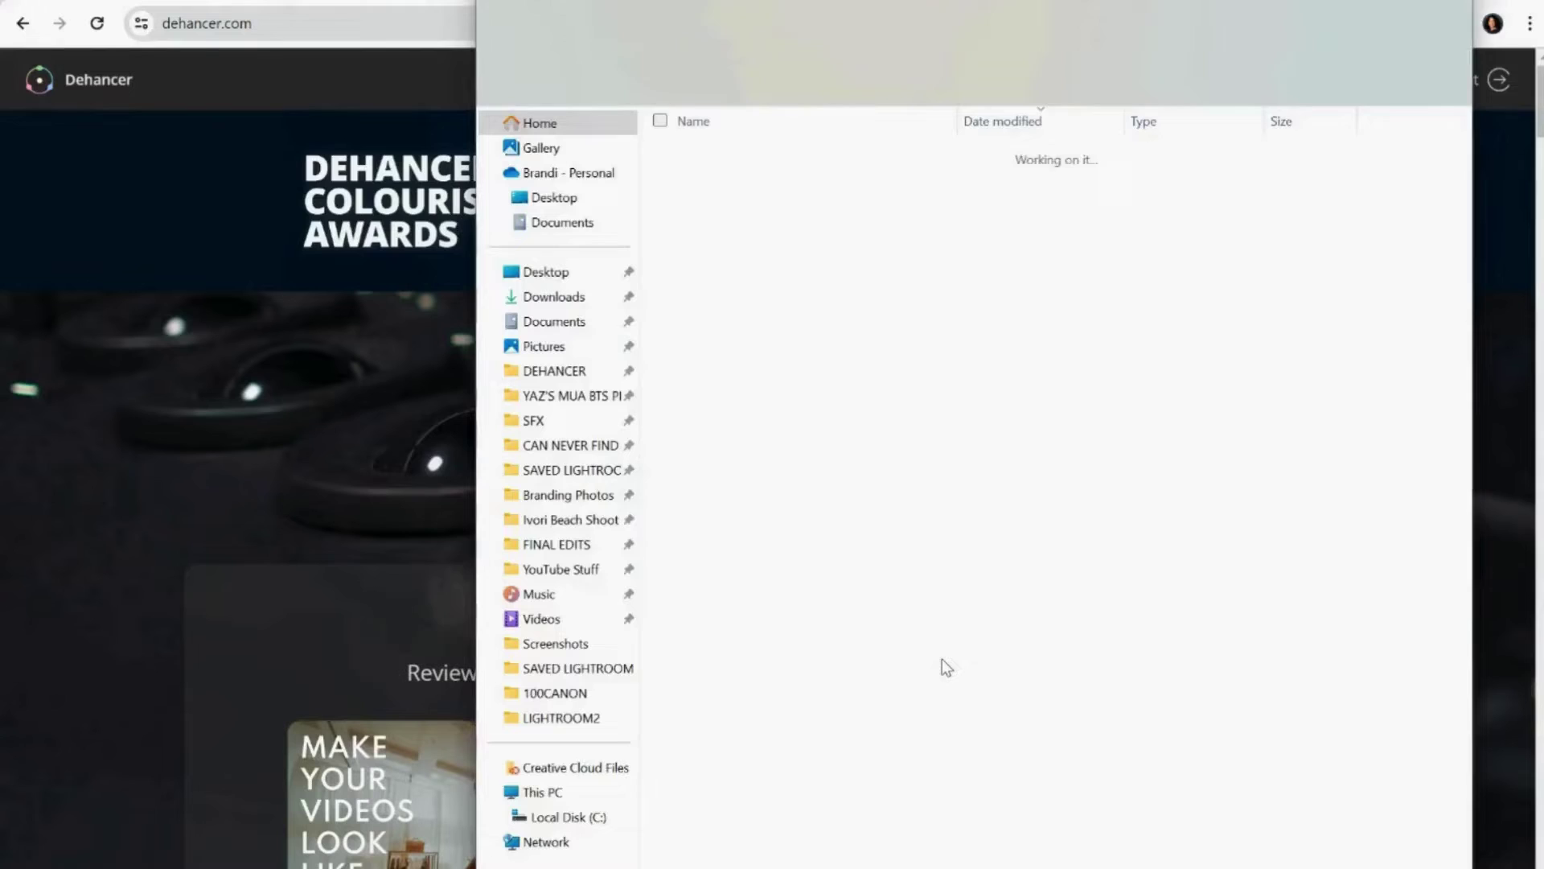
# Run DehancerLightroomInstaller_v2_4_0 through the SmartScreen warning with More info > Run anyway.
pyautogui.doubleClick(812, 201)
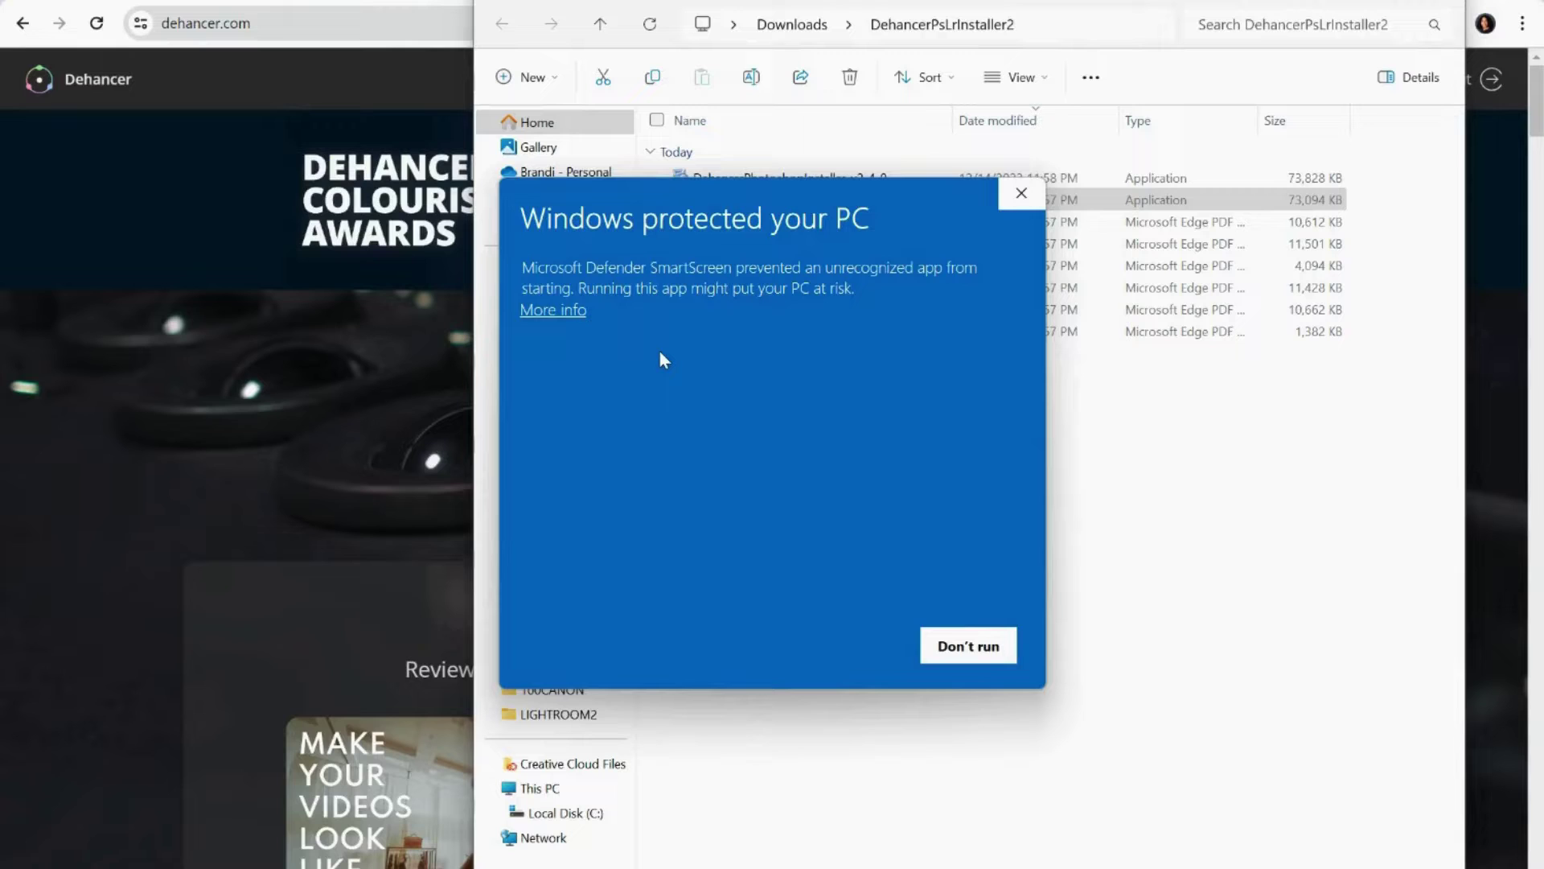
pyautogui.click(568, 314)
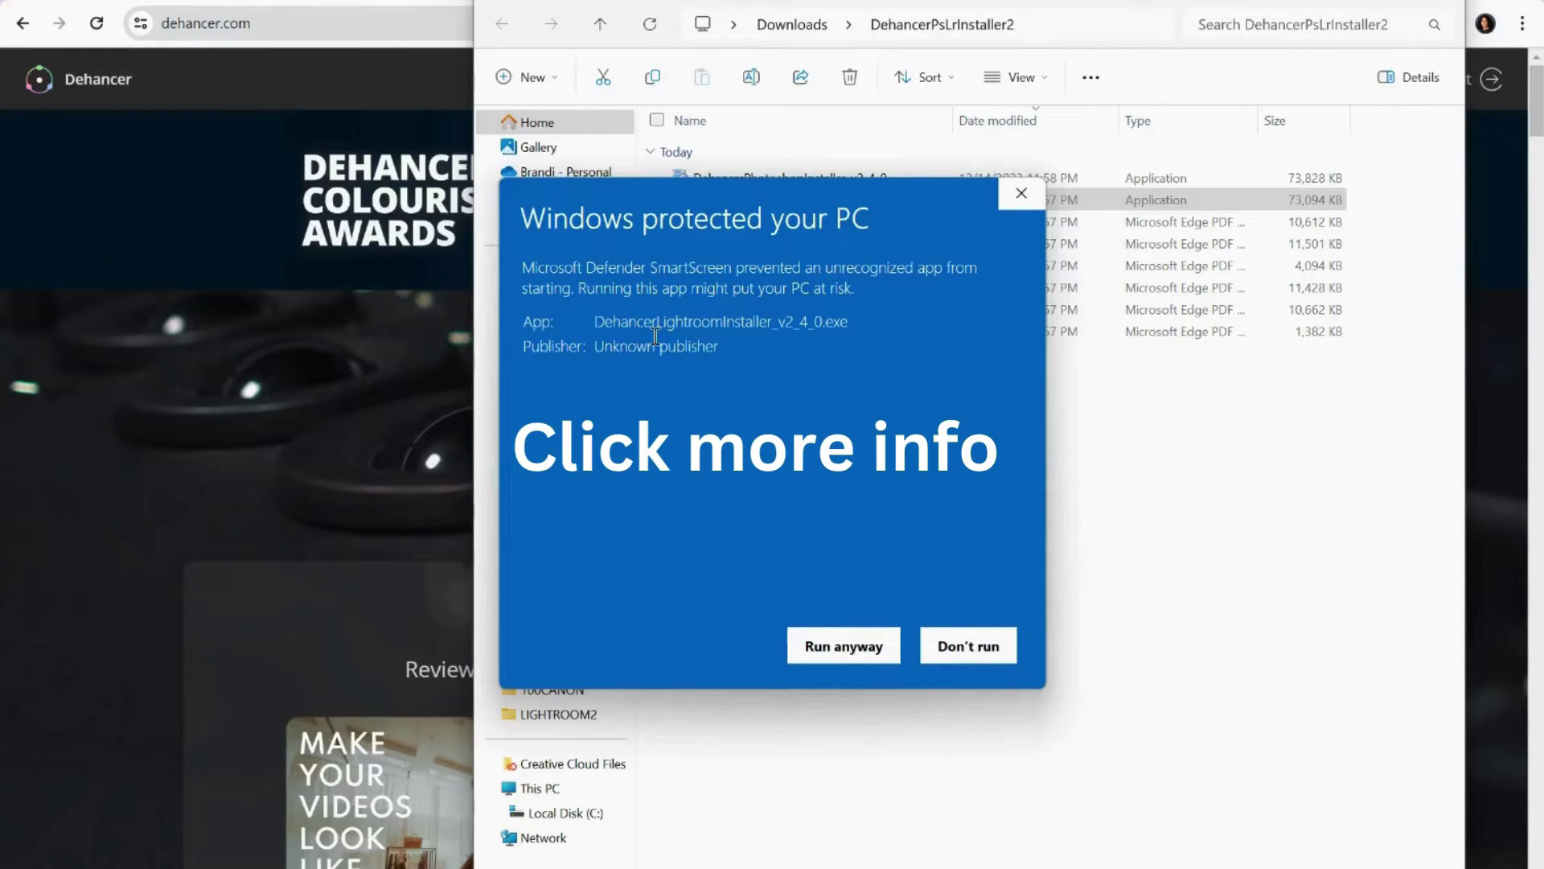
pyautogui.click(843, 647)
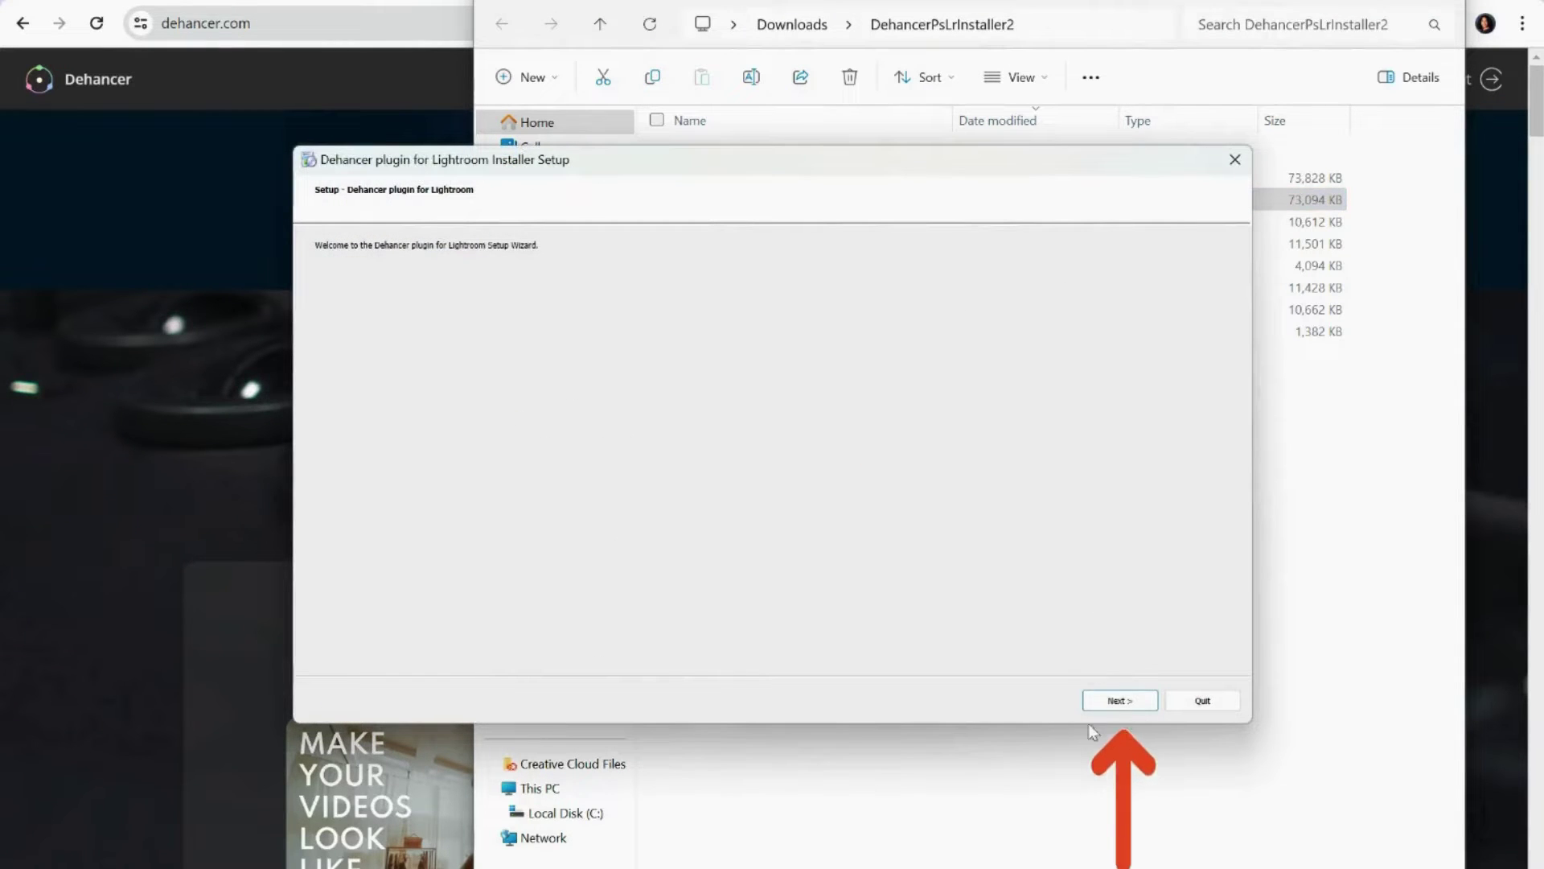
# Accept the Dehancer EULA and install the Lightroom plugin until the completion page appears.
pyautogui.click(1114, 706)
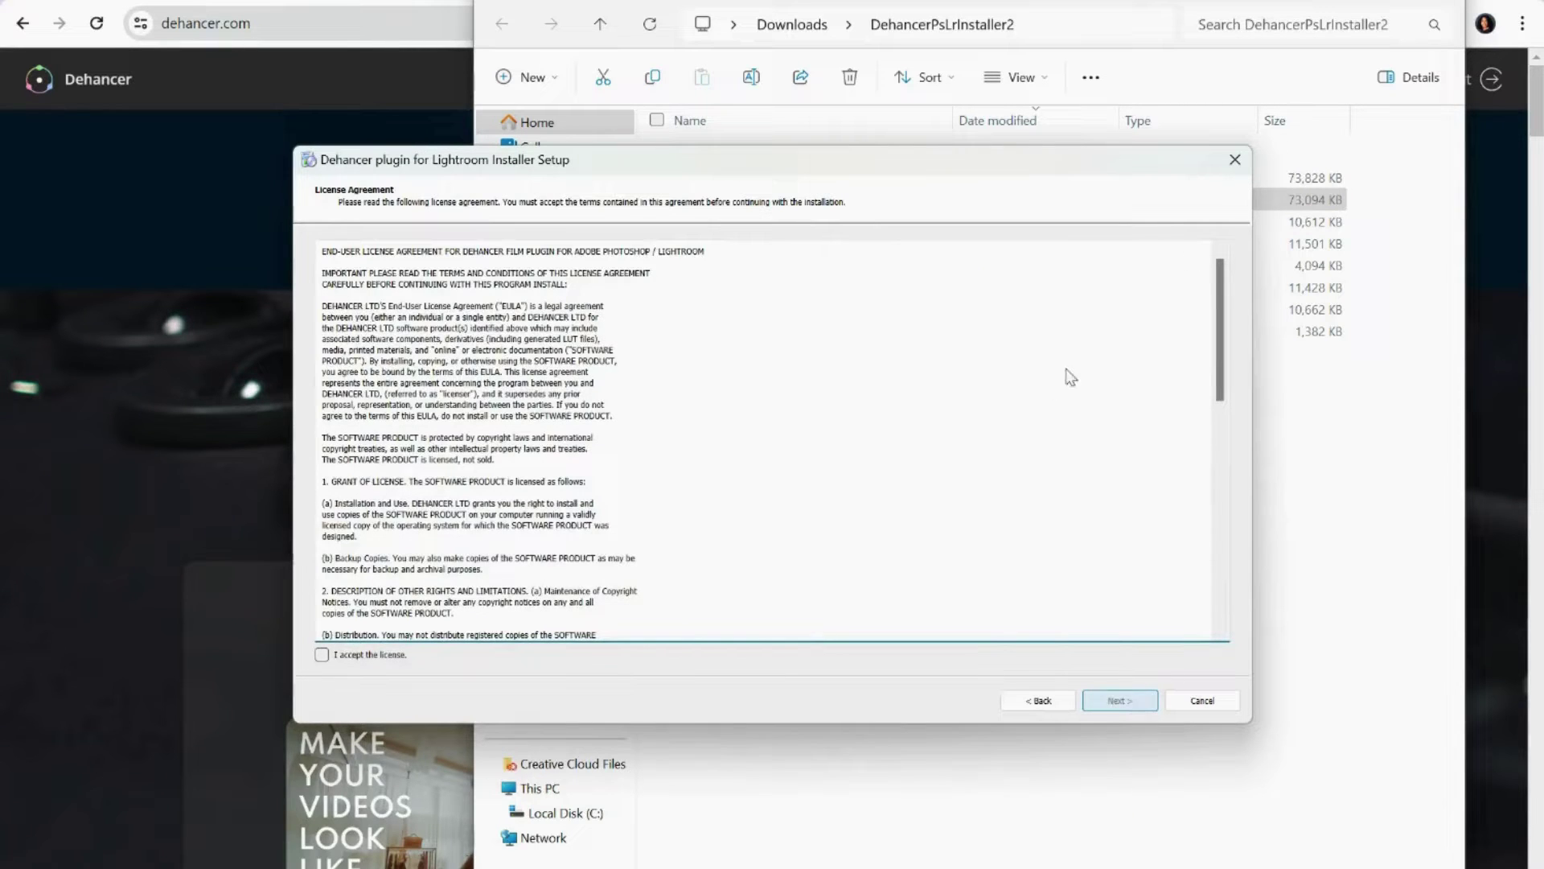
pyautogui.moveTo(1220, 288); pyautogui.dragTo(1248, 514)
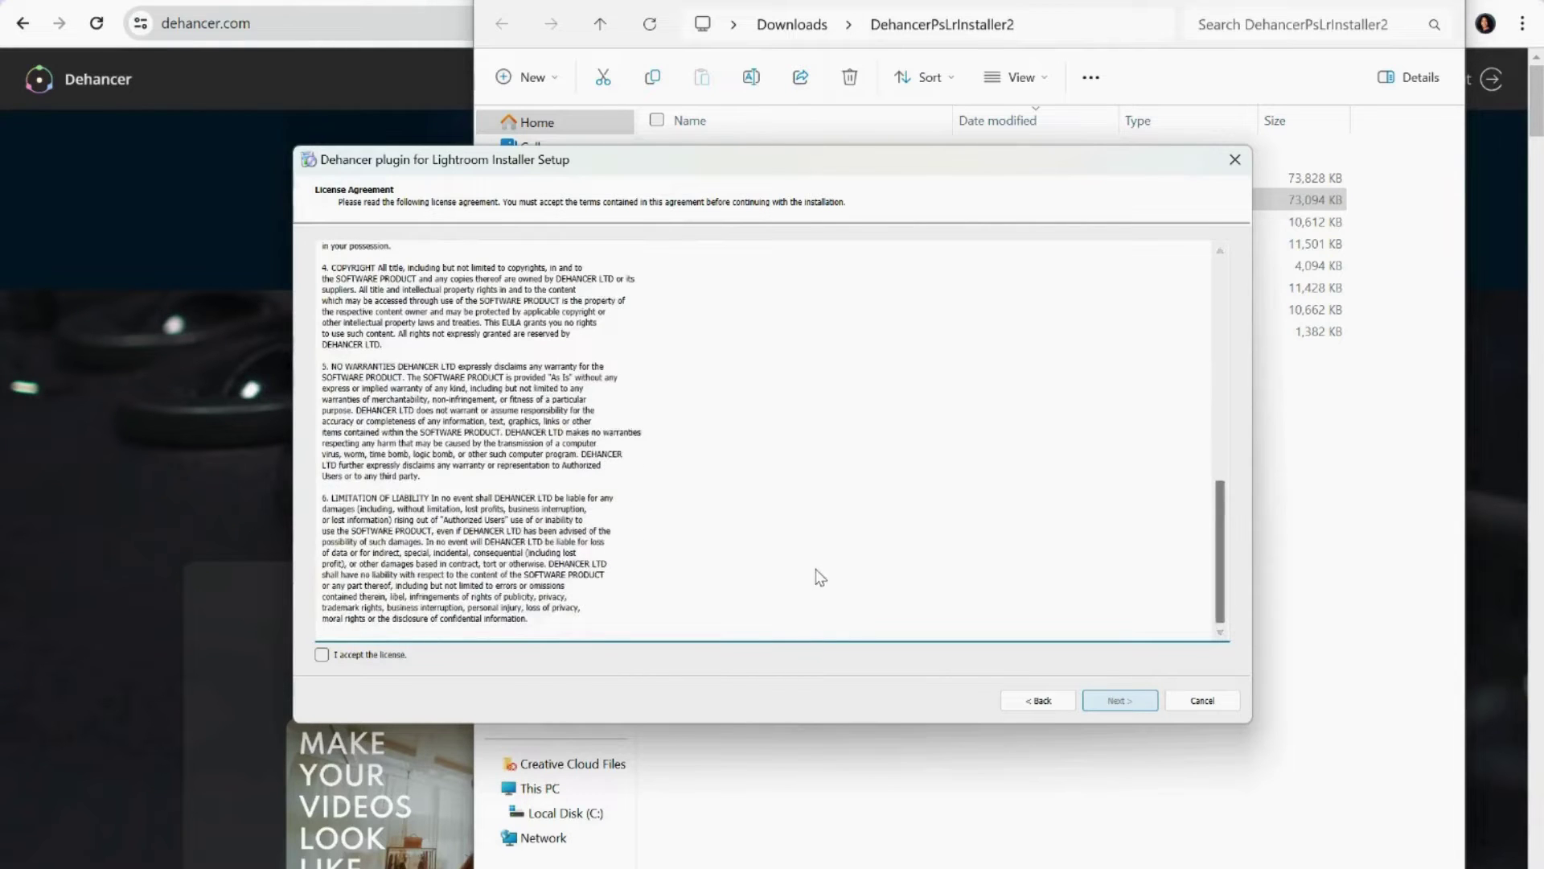
pyautogui.click(321, 654)
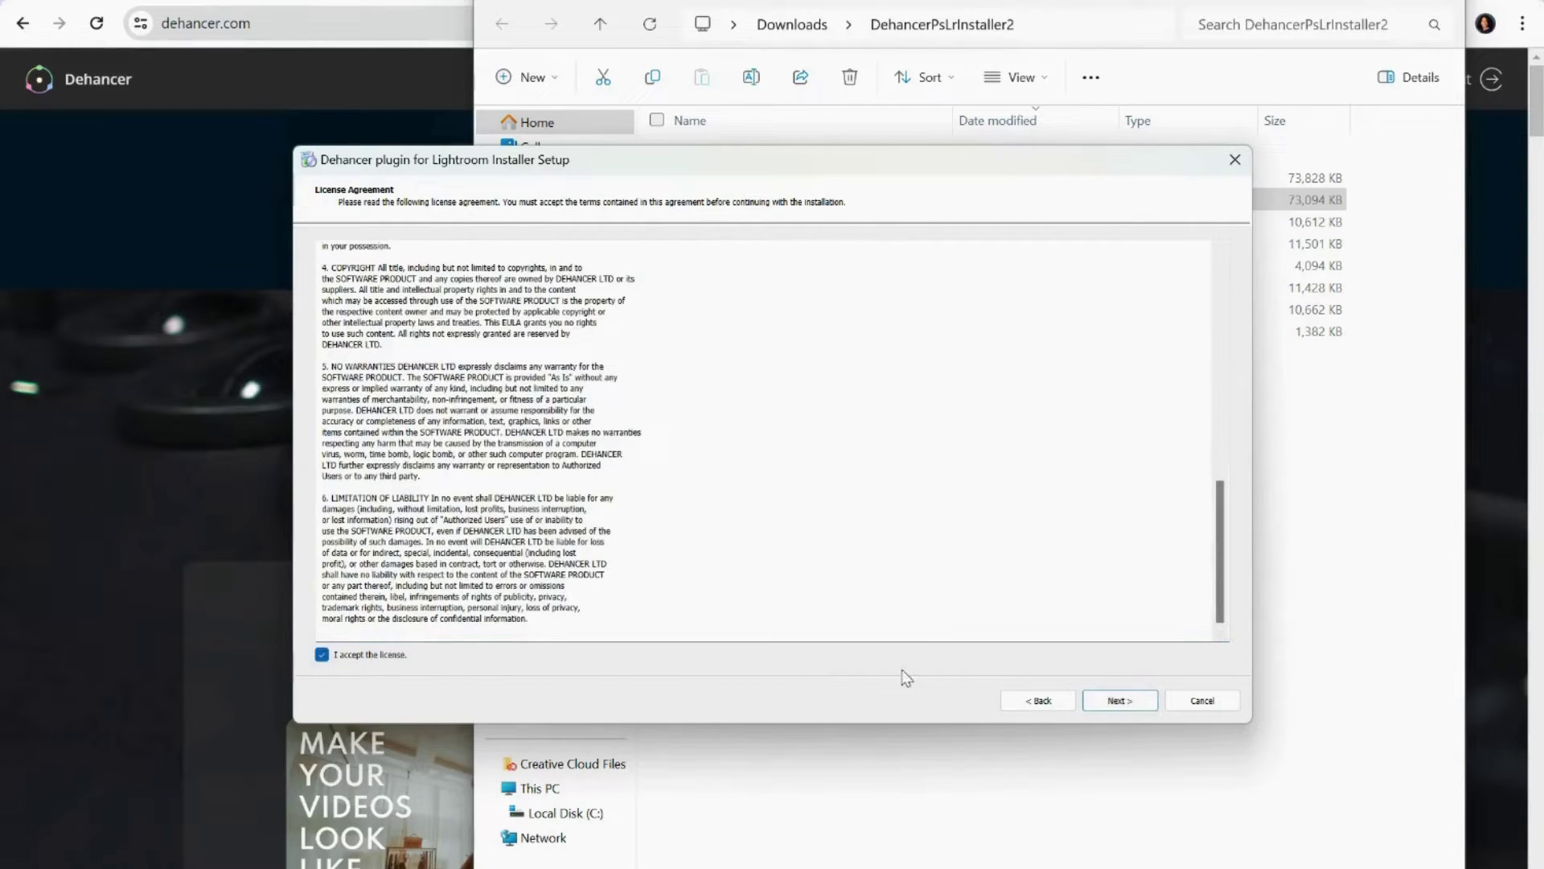
pyautogui.click(1117, 699)
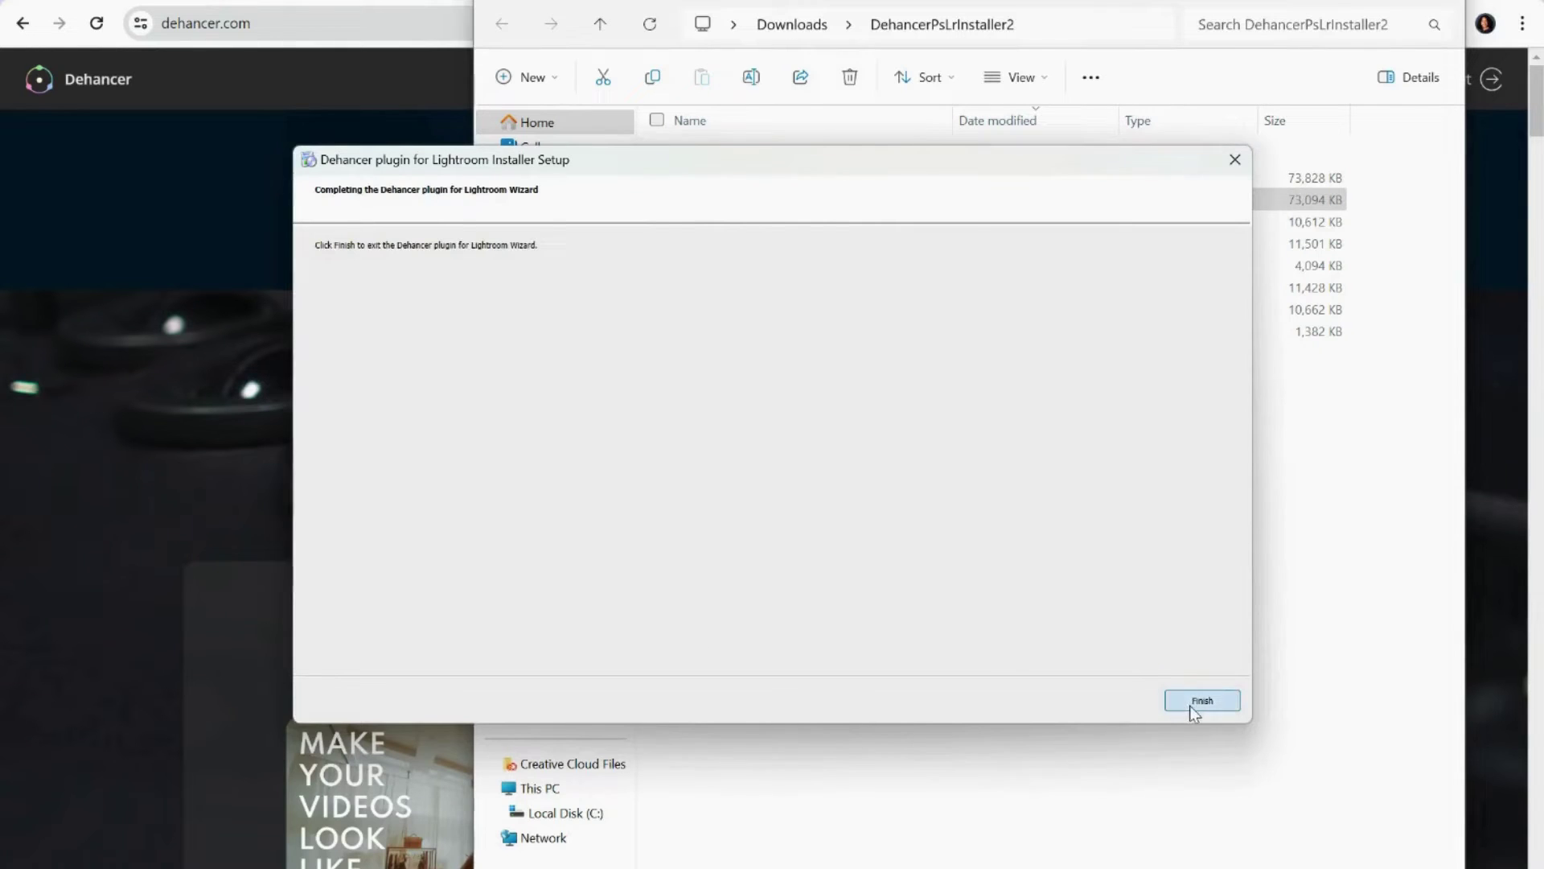
# Finish the Lightroom installer and run DehancerPhotoshopInstaller_v2_4_0 past the SmartScreen warning.
pyautogui.click(1190, 704)
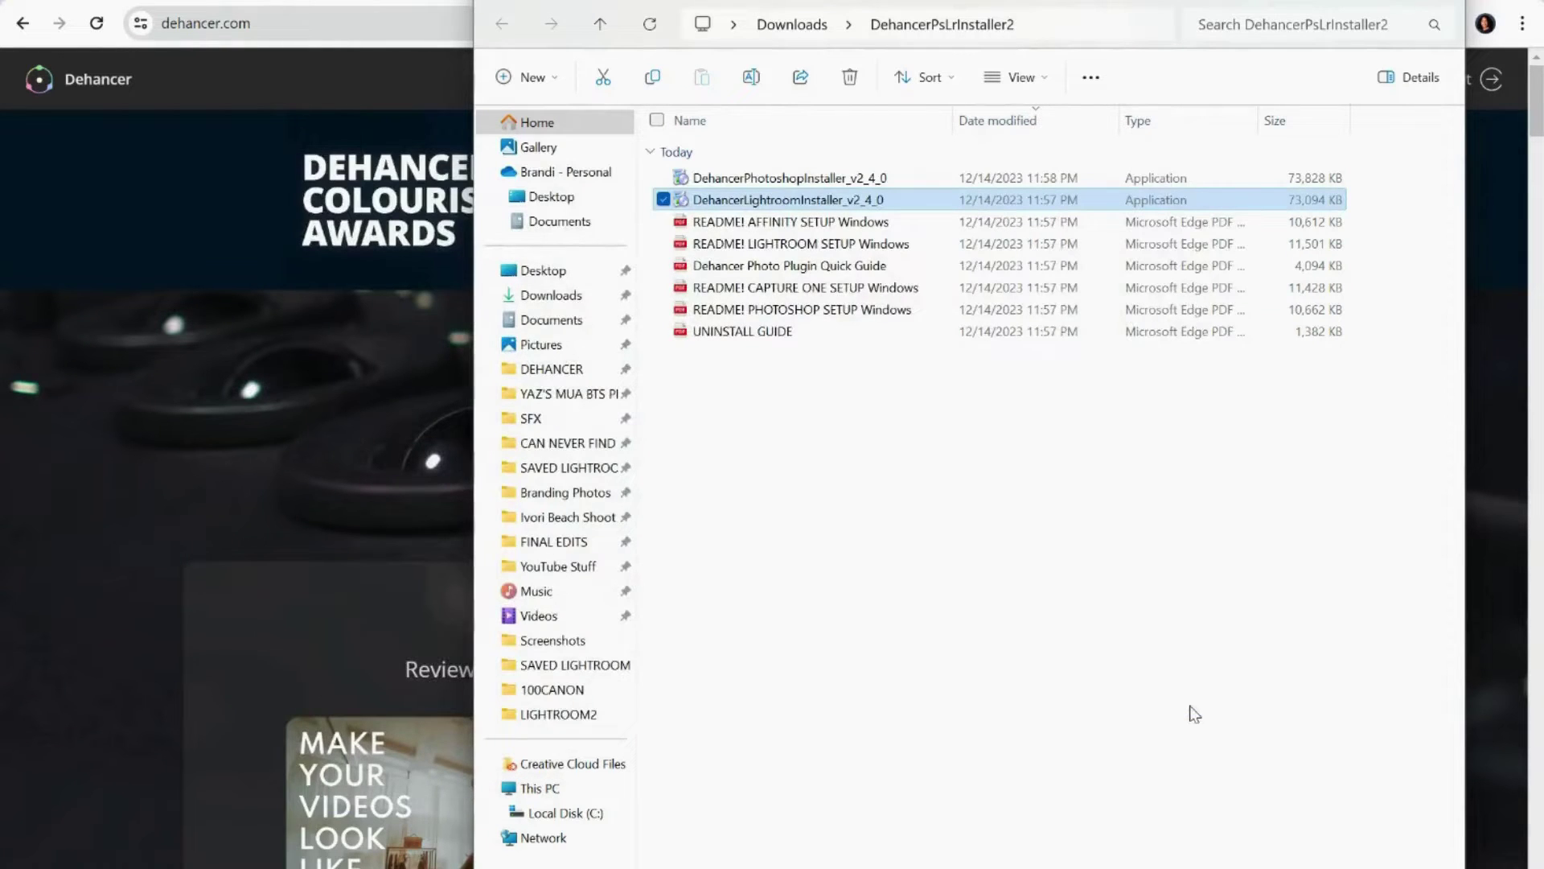
pyautogui.doubleClick(832, 178)
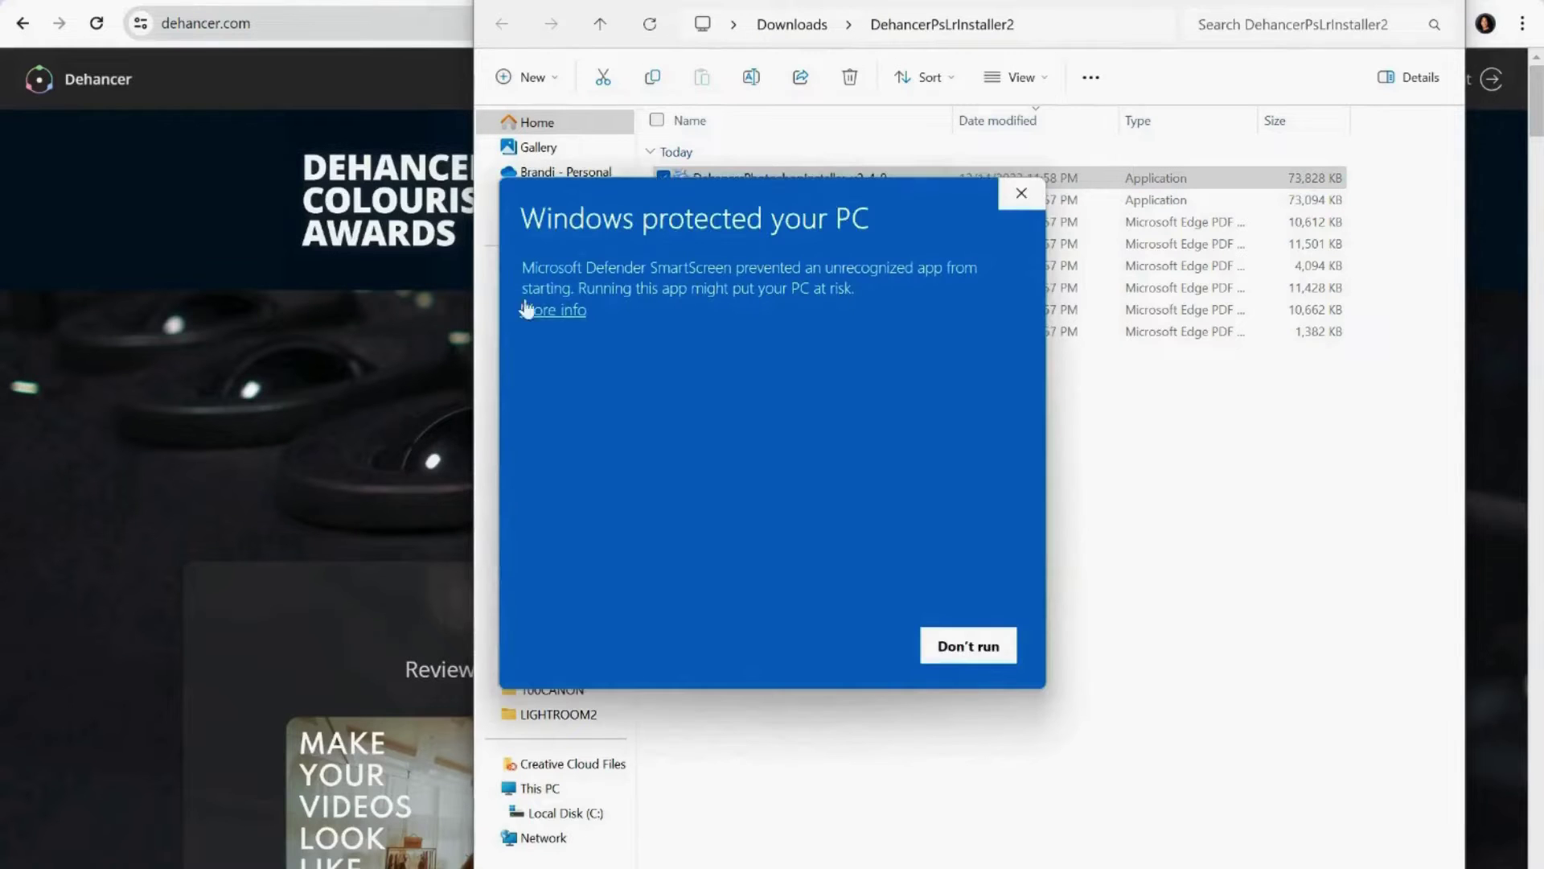
pyautogui.click(527, 310)
pyautogui.click(844, 645)
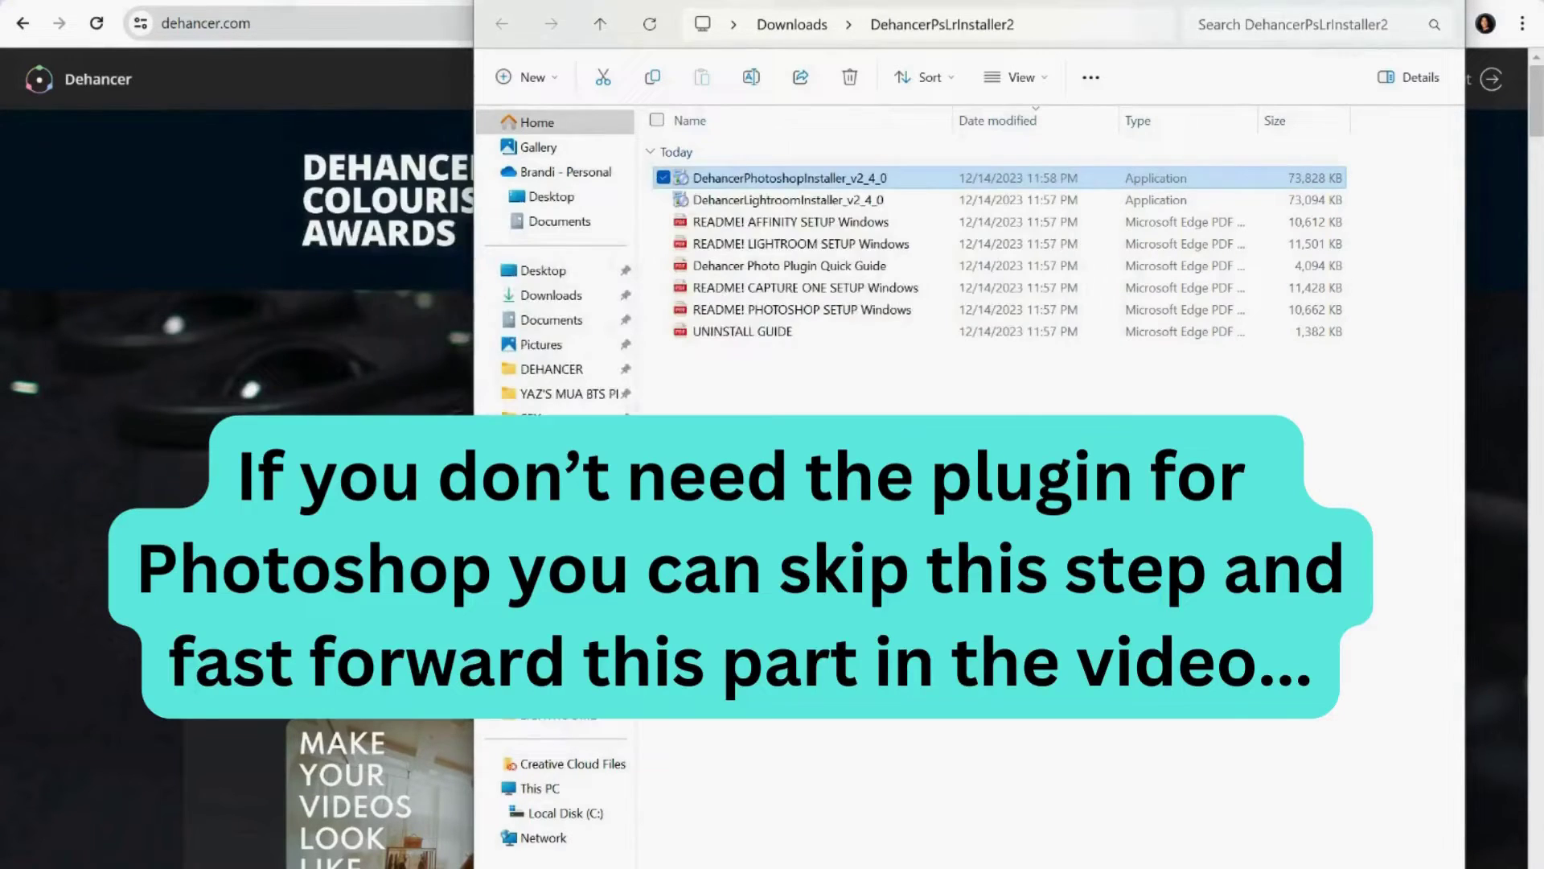
# Accept the license, install the Dehancer Photoshop plugin, and finish the wizard.
pyautogui.press('Return')
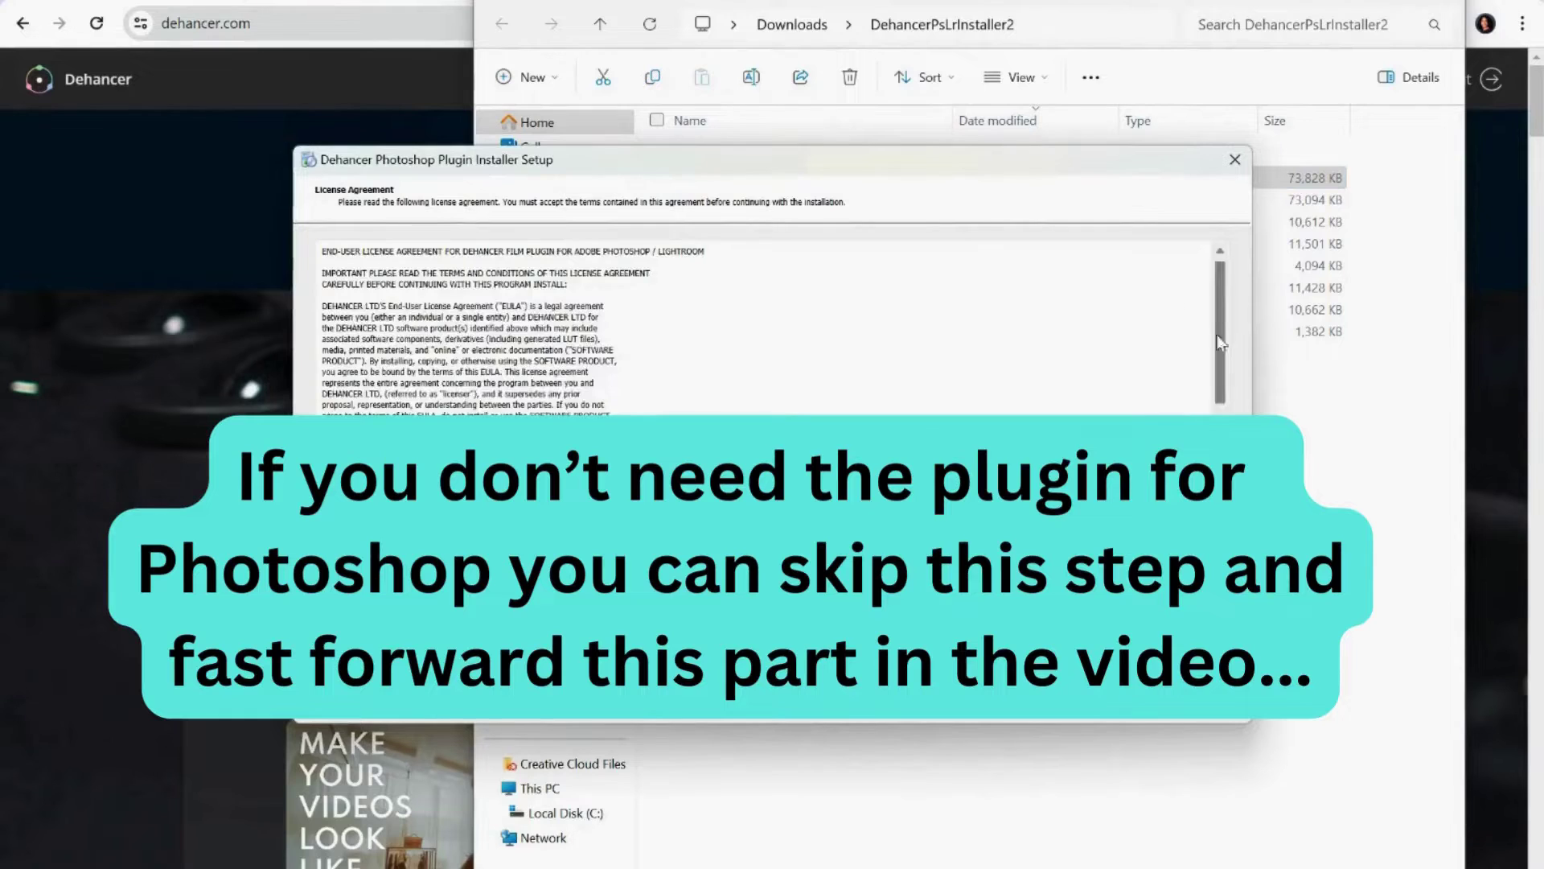
pyautogui.scroll(-5, 764, 329)
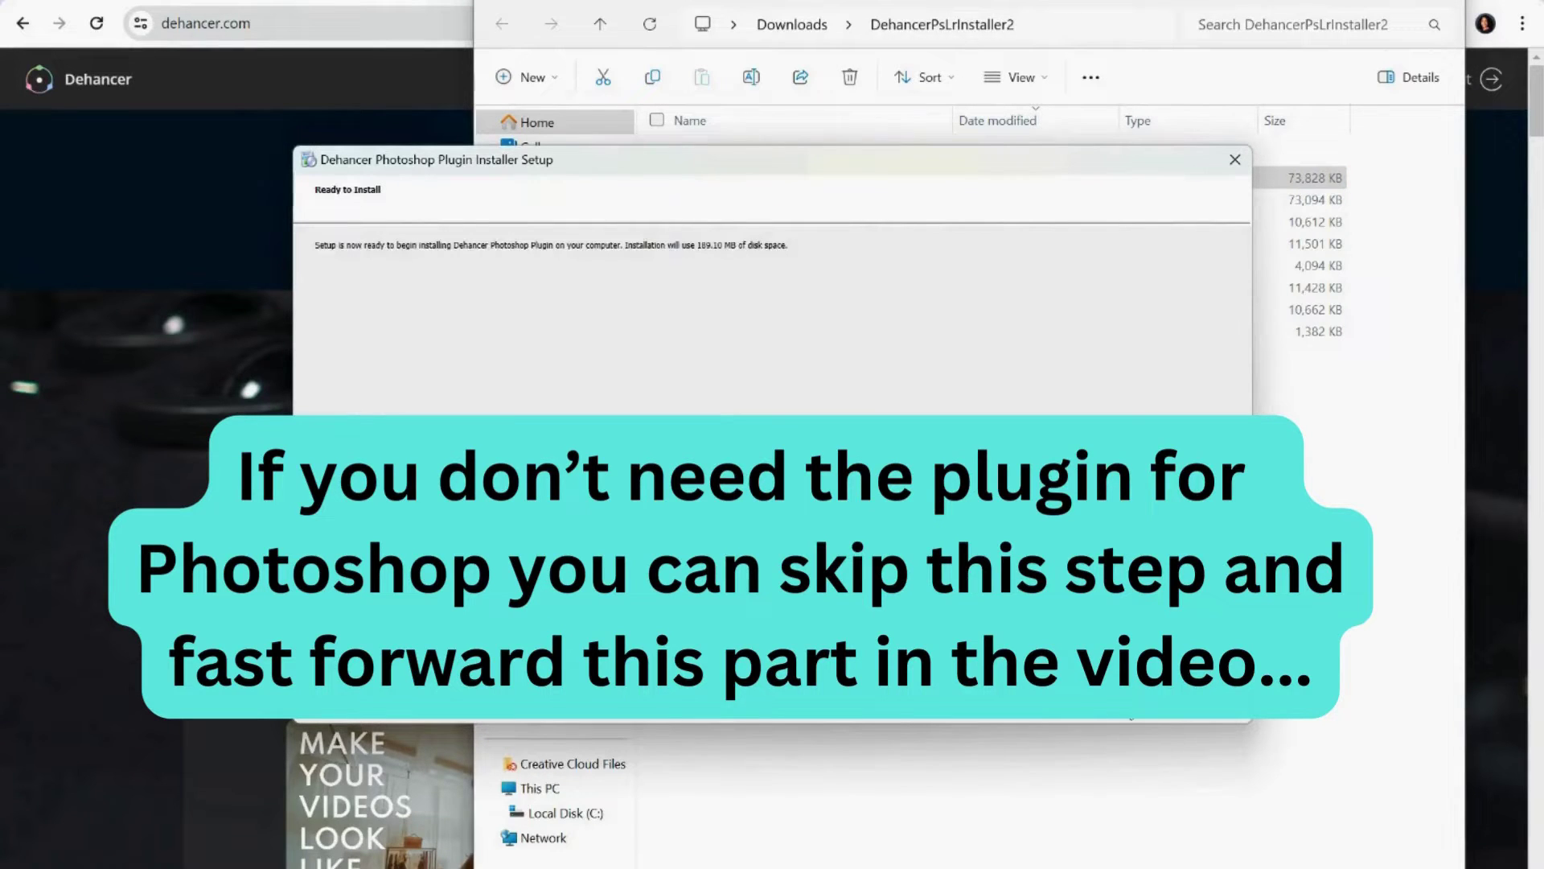
pyautogui.press('Return')
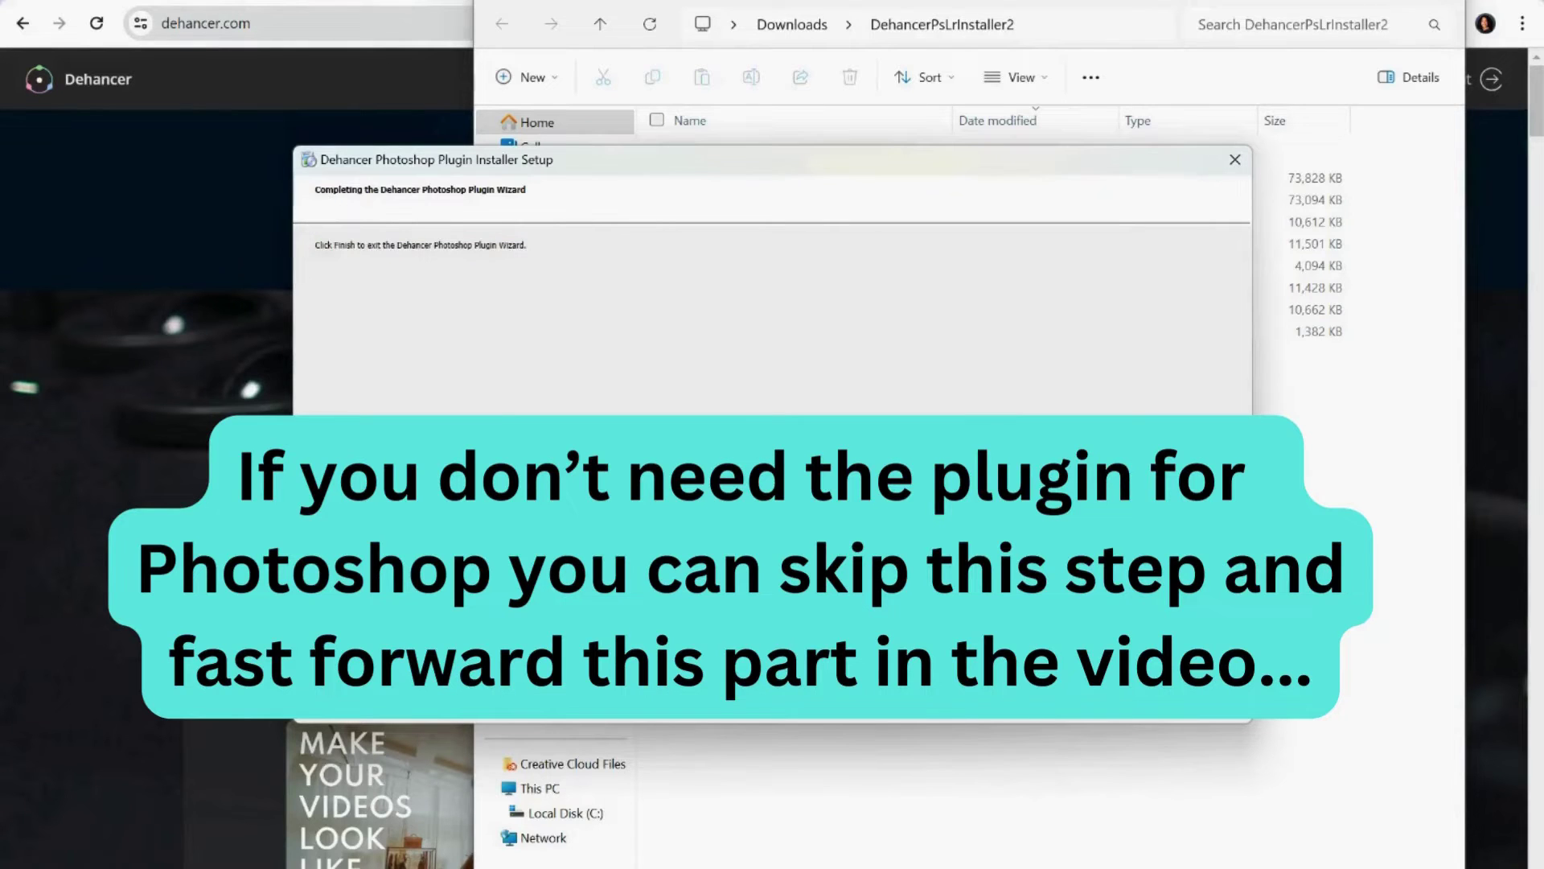
pyautogui.click(1202, 700)
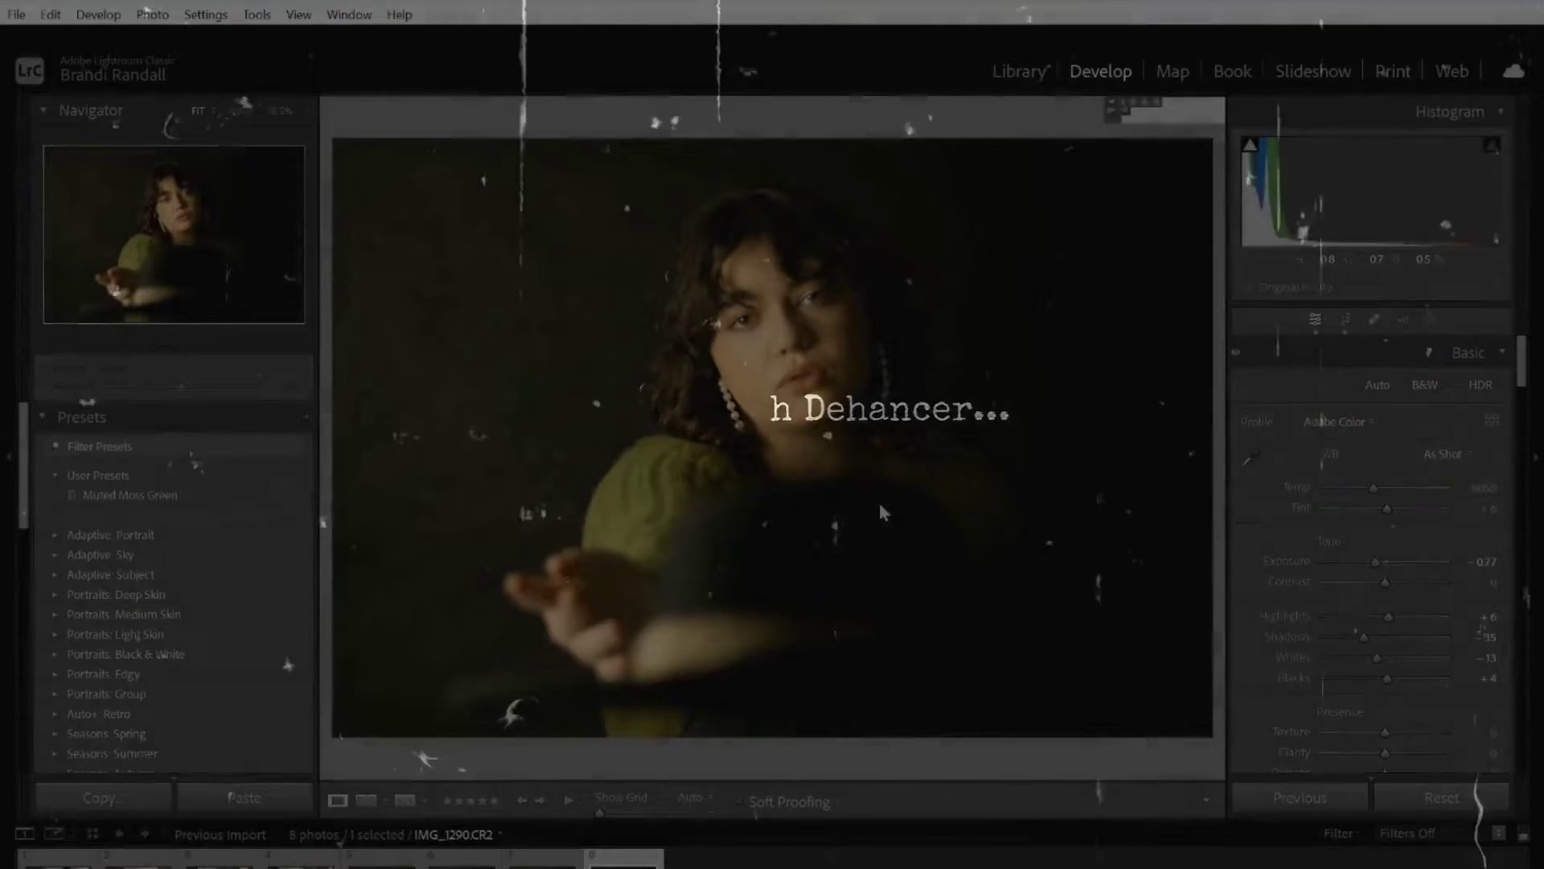
# Choose Edit In > Edit in Other Application on the portrait, triggering the no-external-editor notice.
pyautogui.rightClick(882, 510)
pyautogui.moveTo(926, 500)
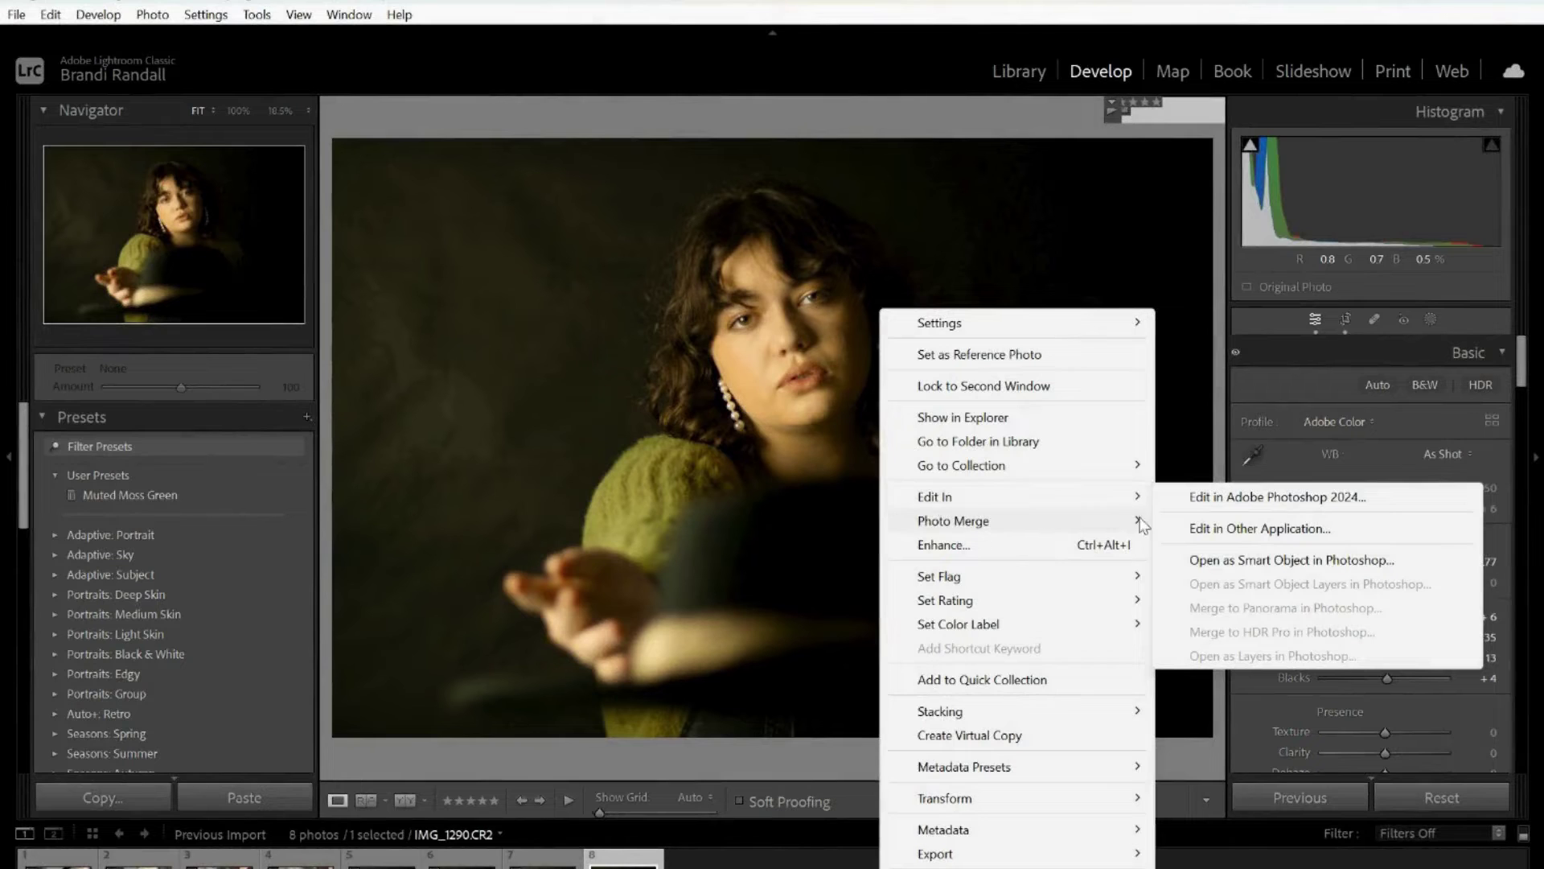
pyautogui.click(1185, 531)
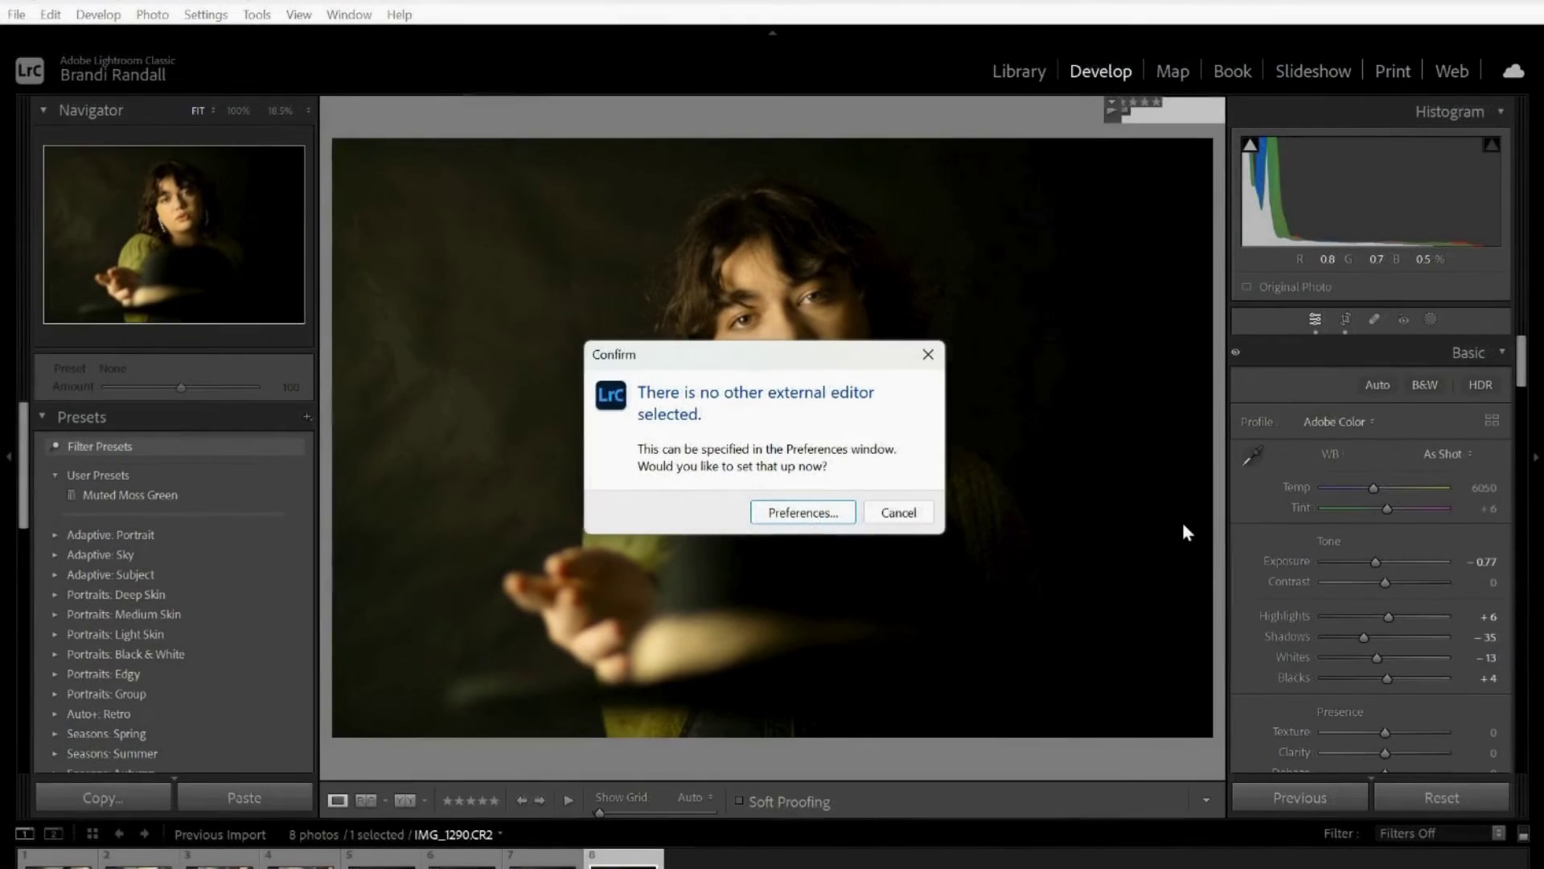
# In External Editing preferences, use sRGB for Photoshop and the additional editor, with 16 bits/component.
pyautogui.click(805, 513)
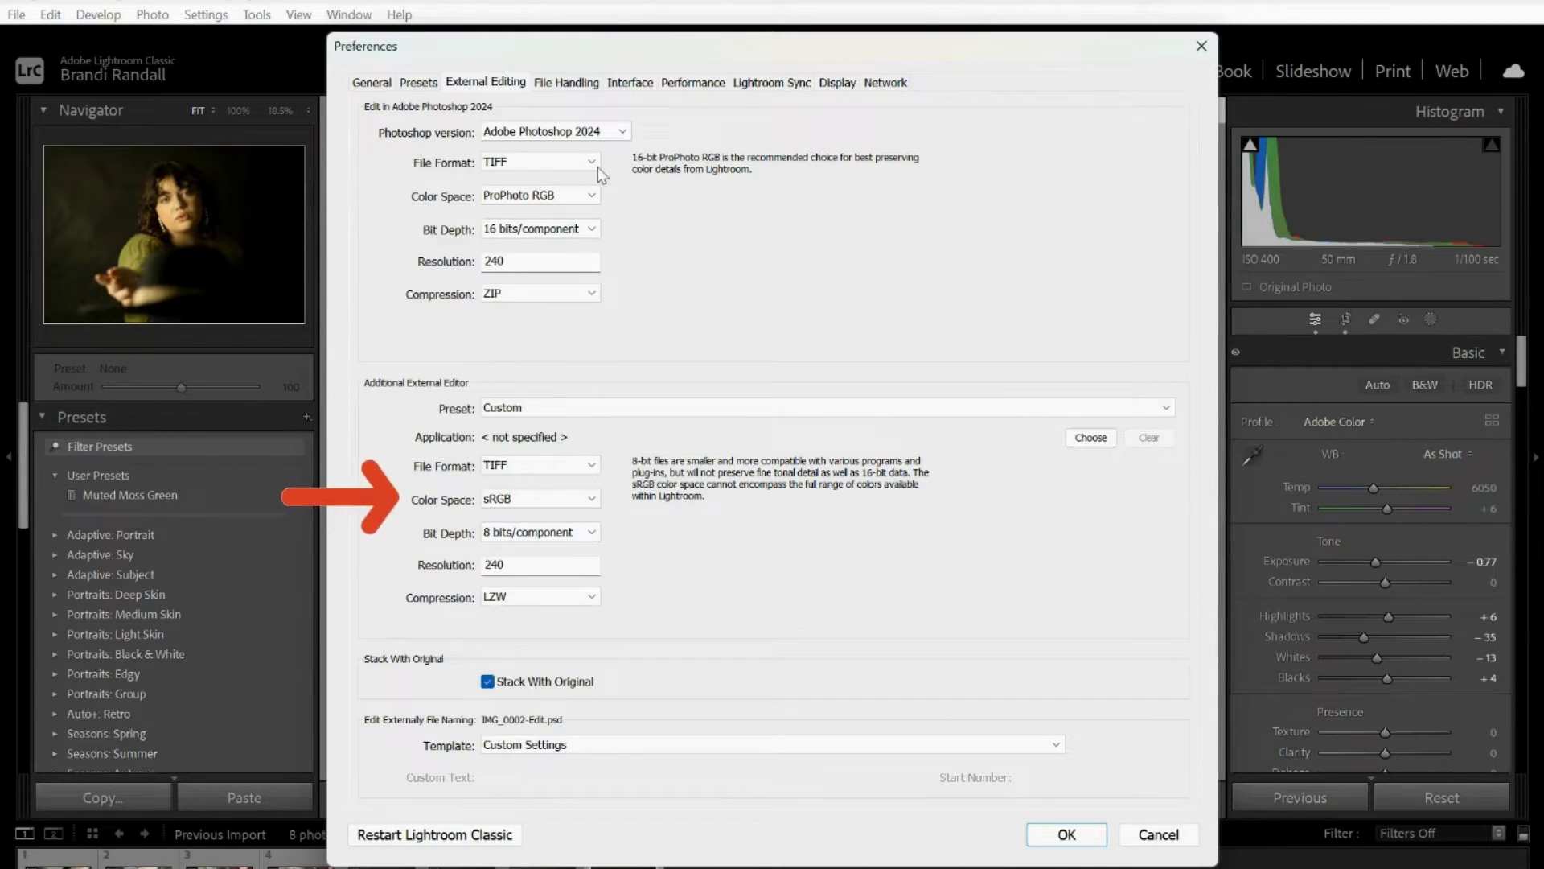
pyautogui.click(590, 196)
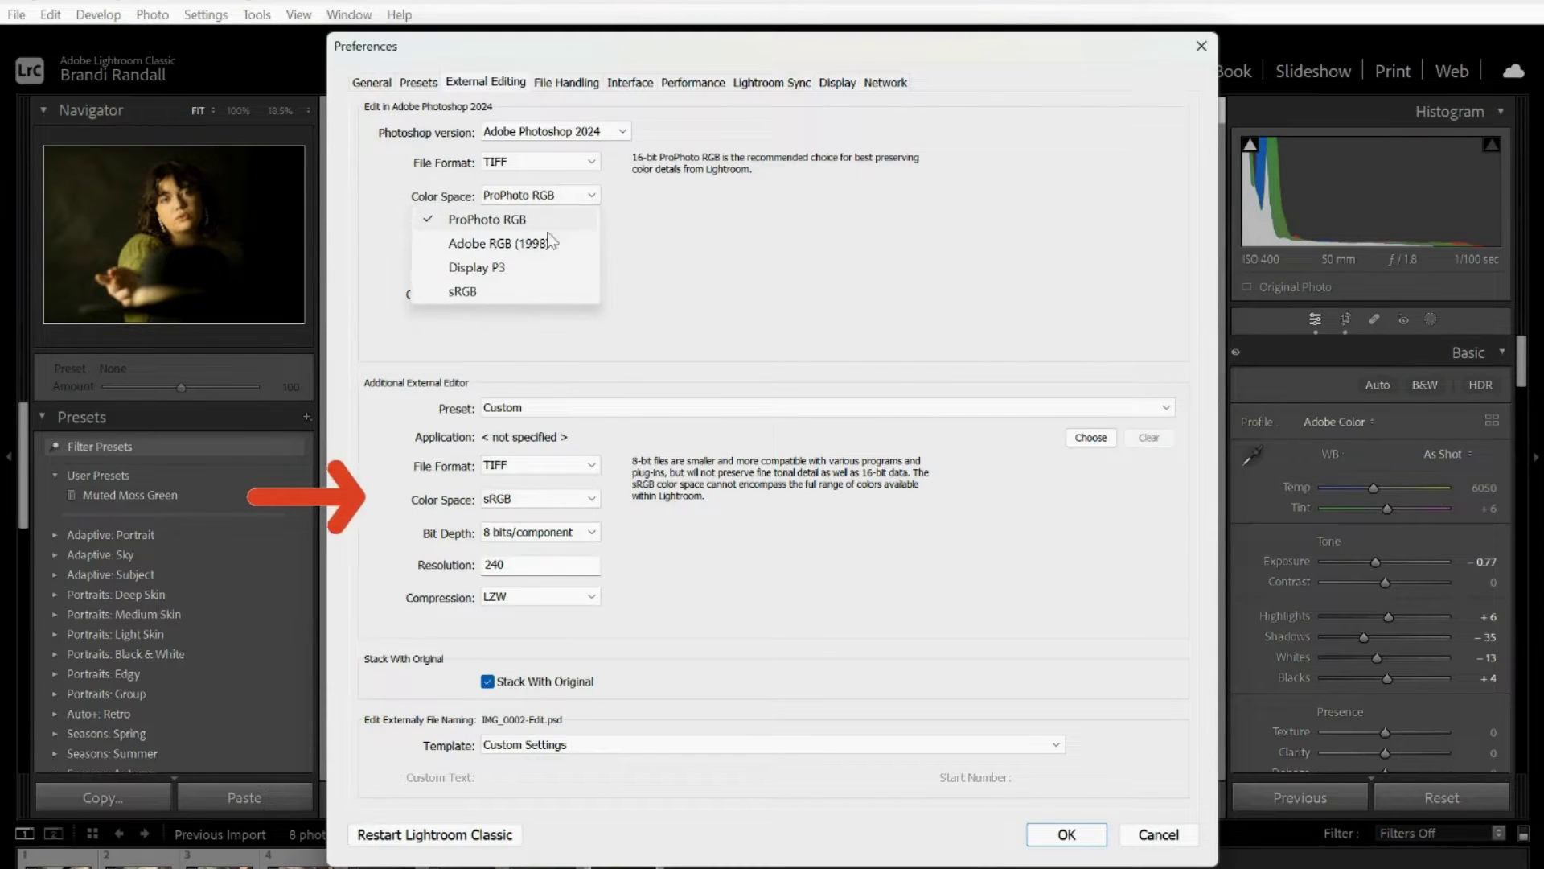
pyautogui.click(510, 289)
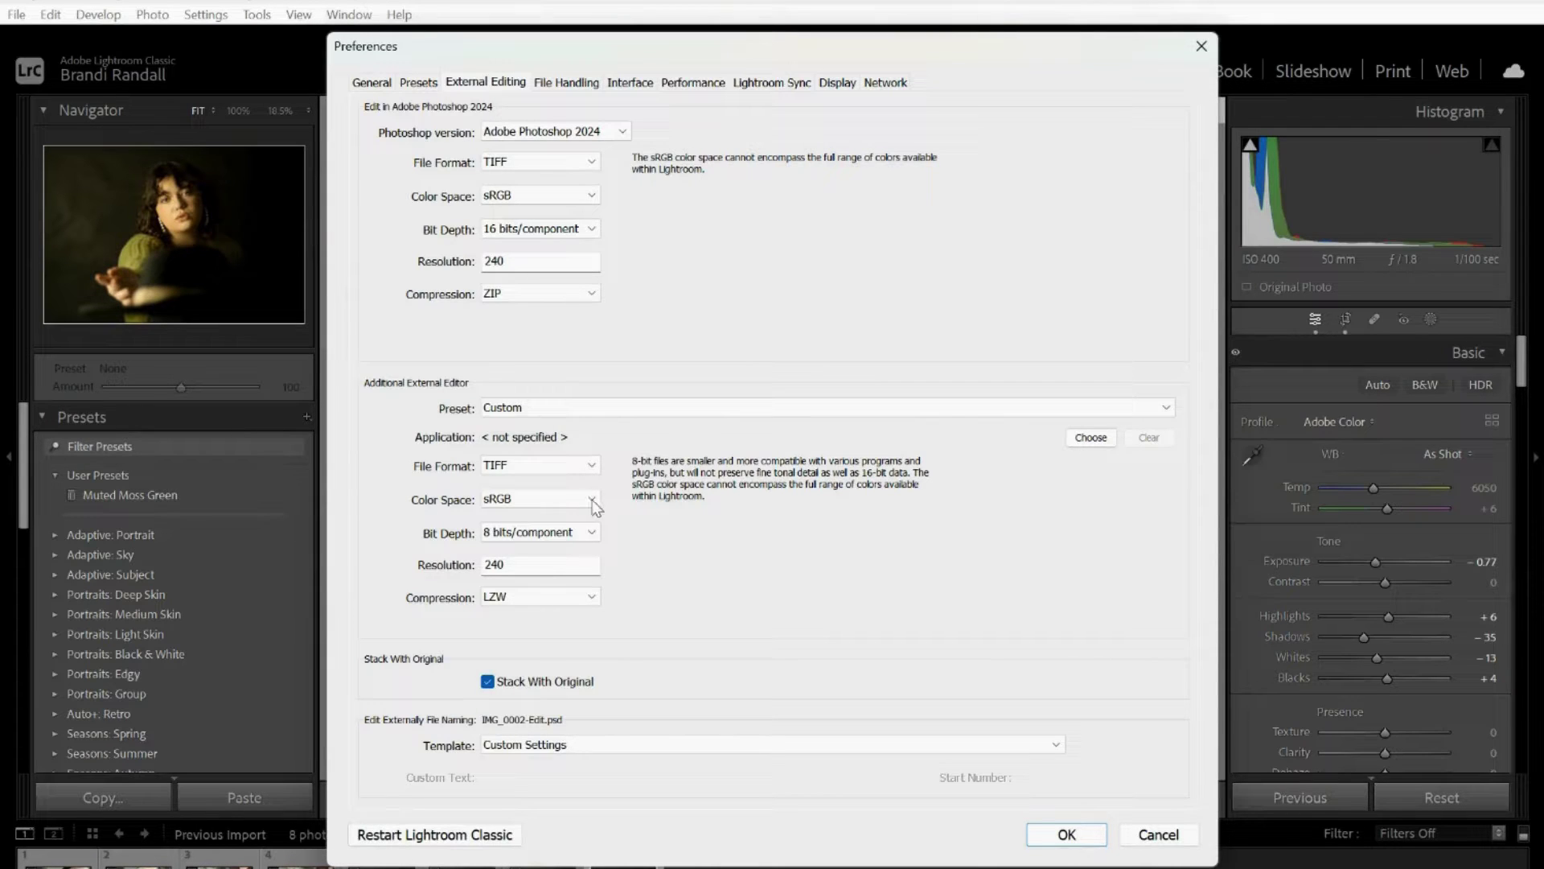
pyautogui.click(592, 499)
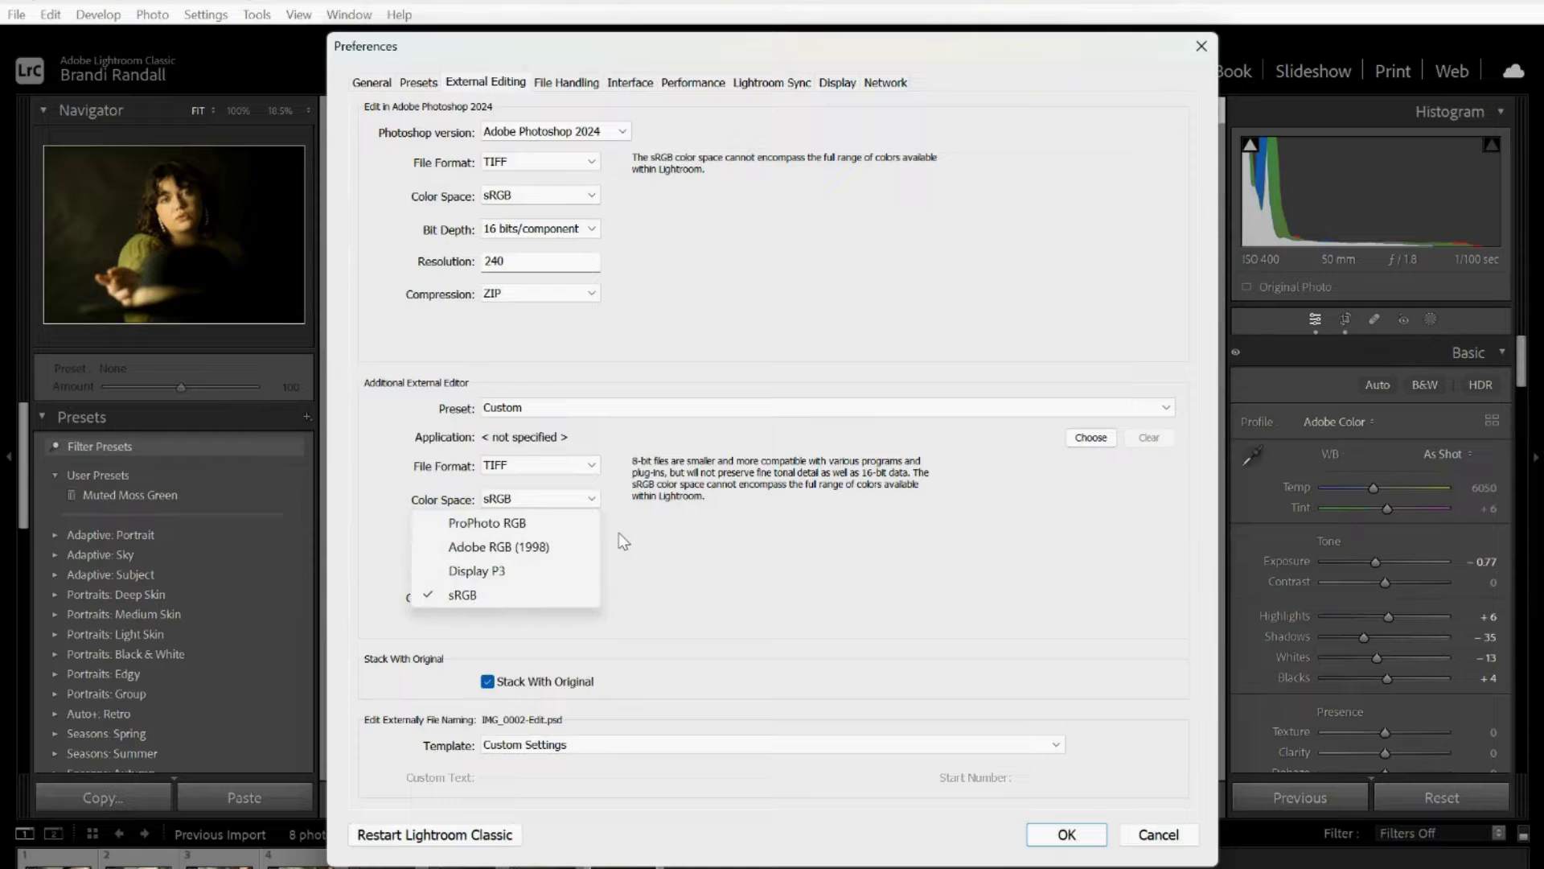
pyautogui.click(619, 533)
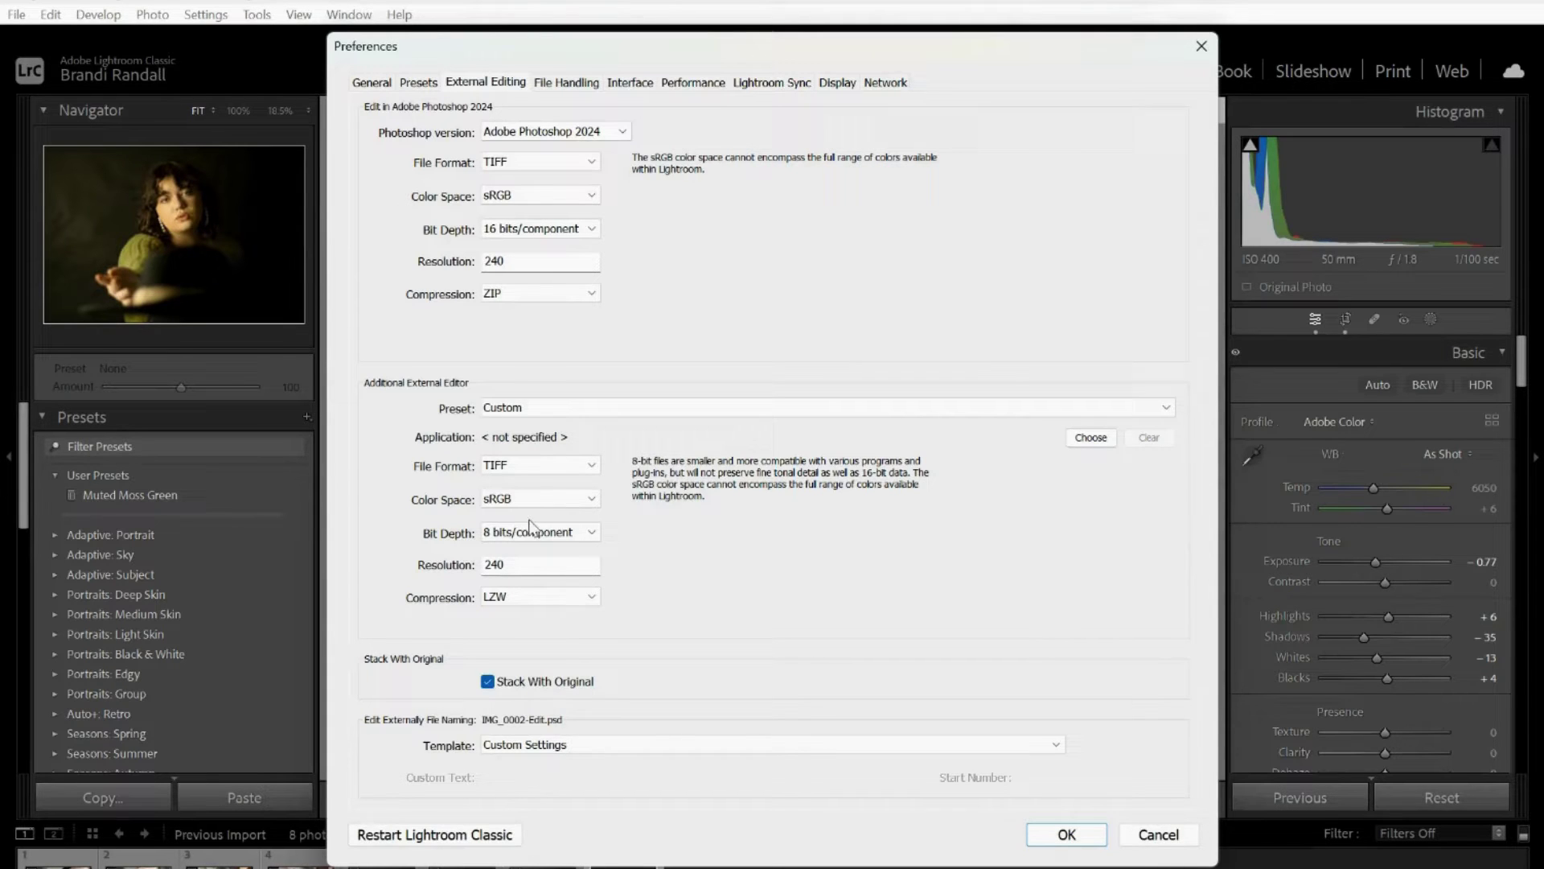
pyautogui.click(594, 538)
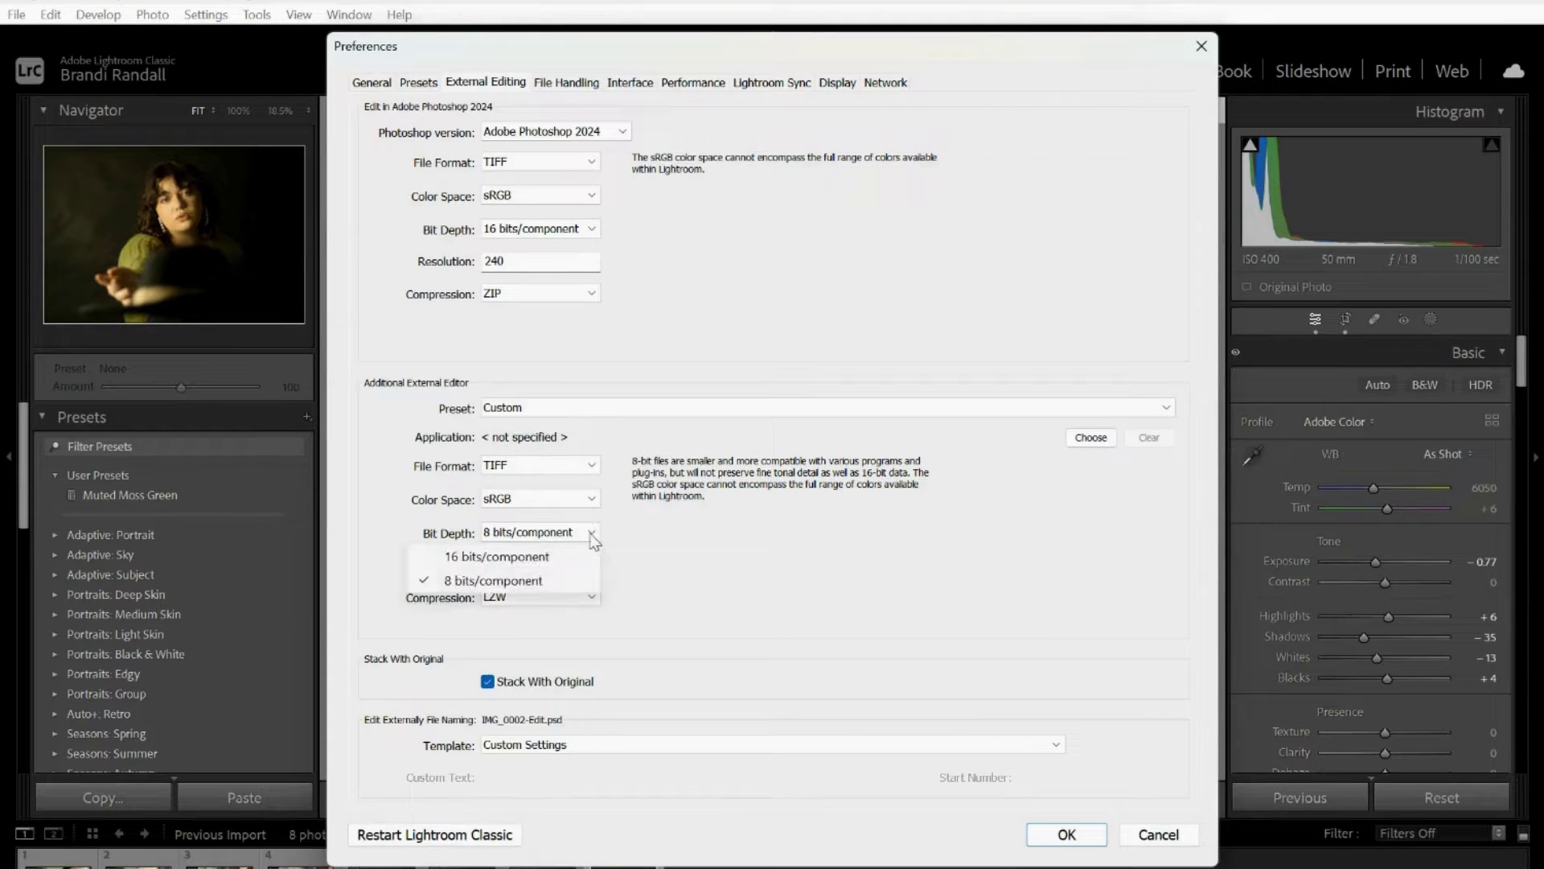
pyautogui.click(567, 555)
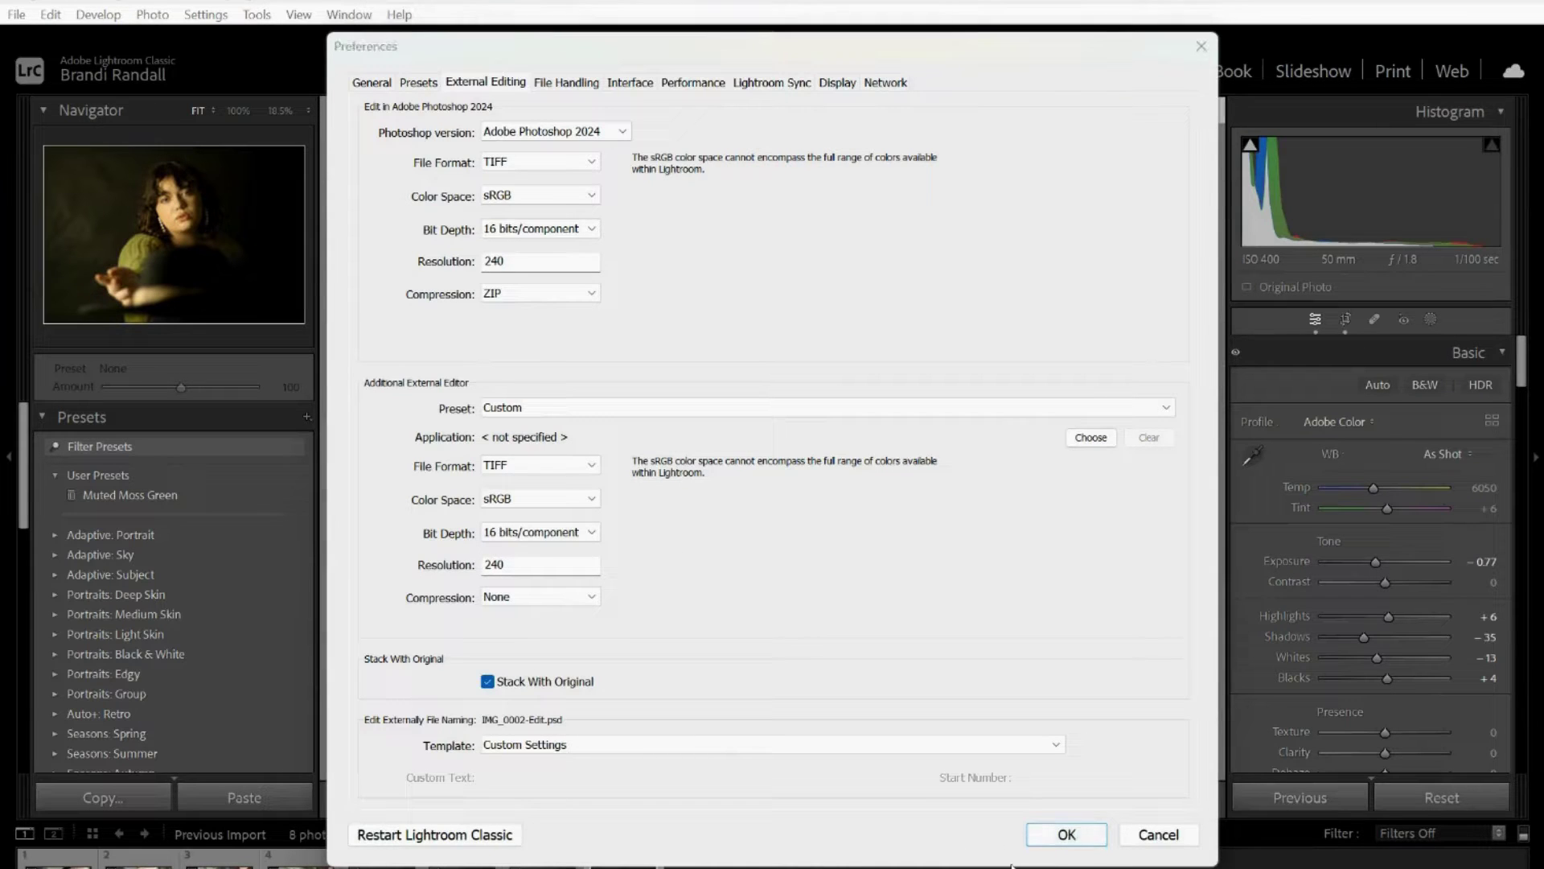
pyautogui.click(1066, 832)
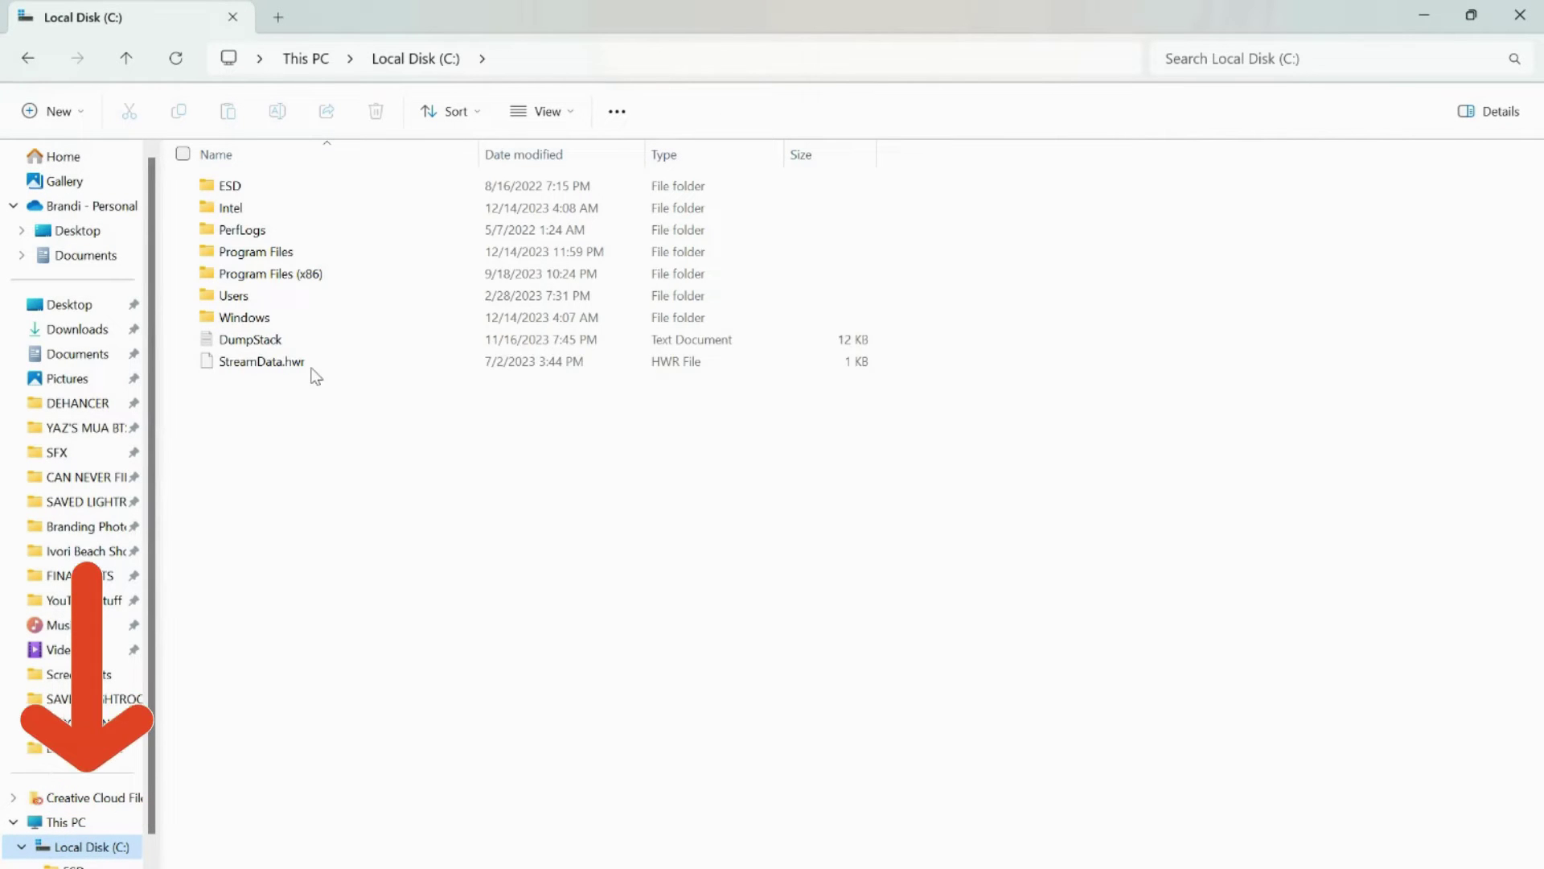
# Browse to C:\Program Files\Dehancer Lightroom Plugin and select the DehancerLightroom application.
pyautogui.click(272, 250)
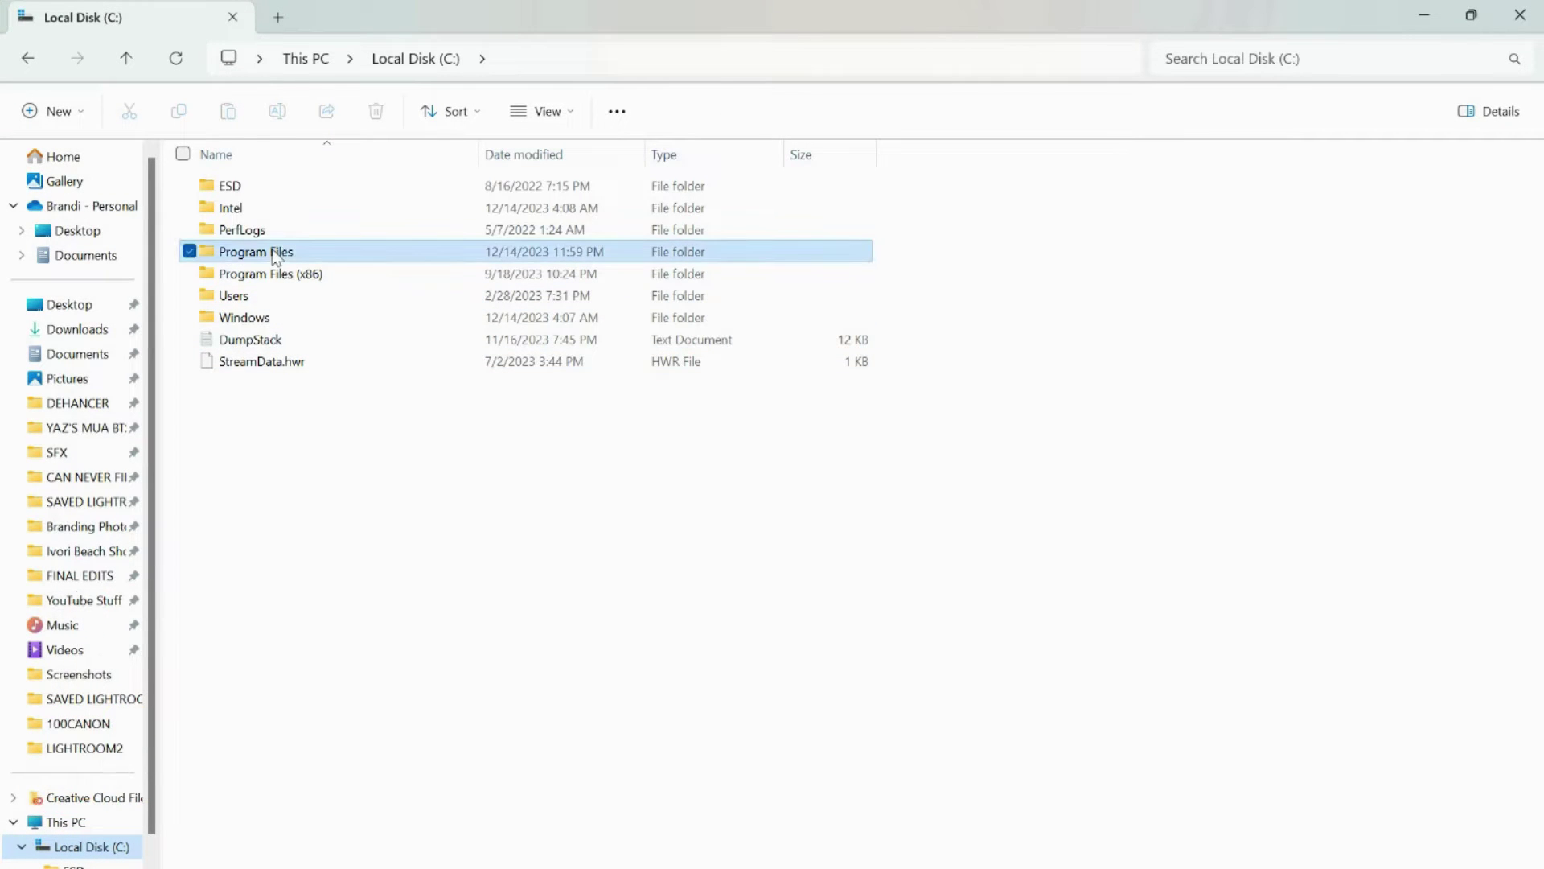
pyautogui.doubleClick(272, 250)
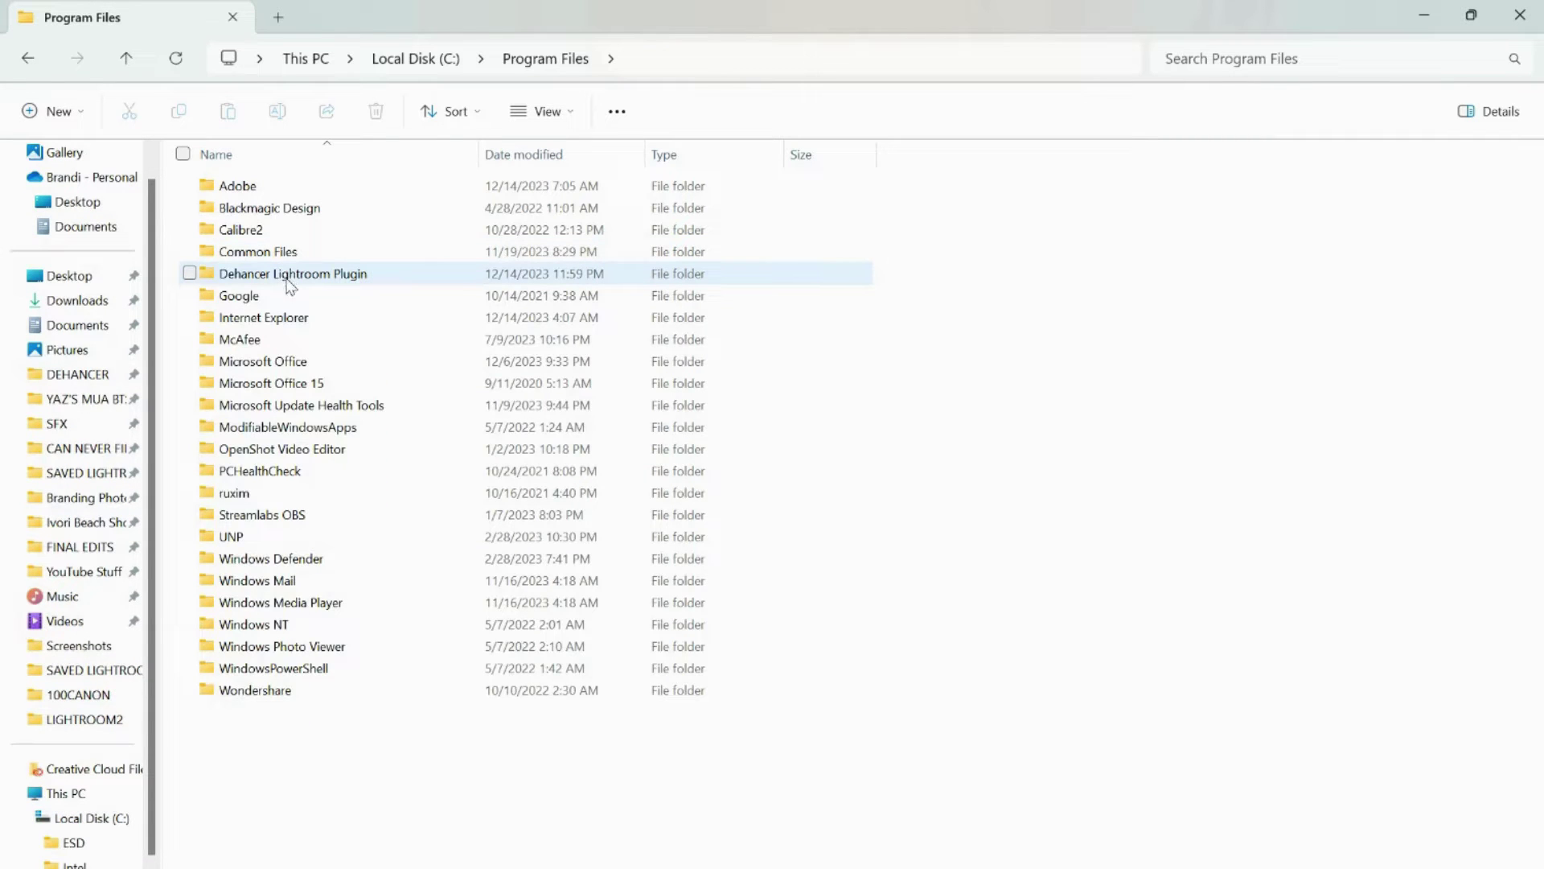
pyautogui.click(288, 277)
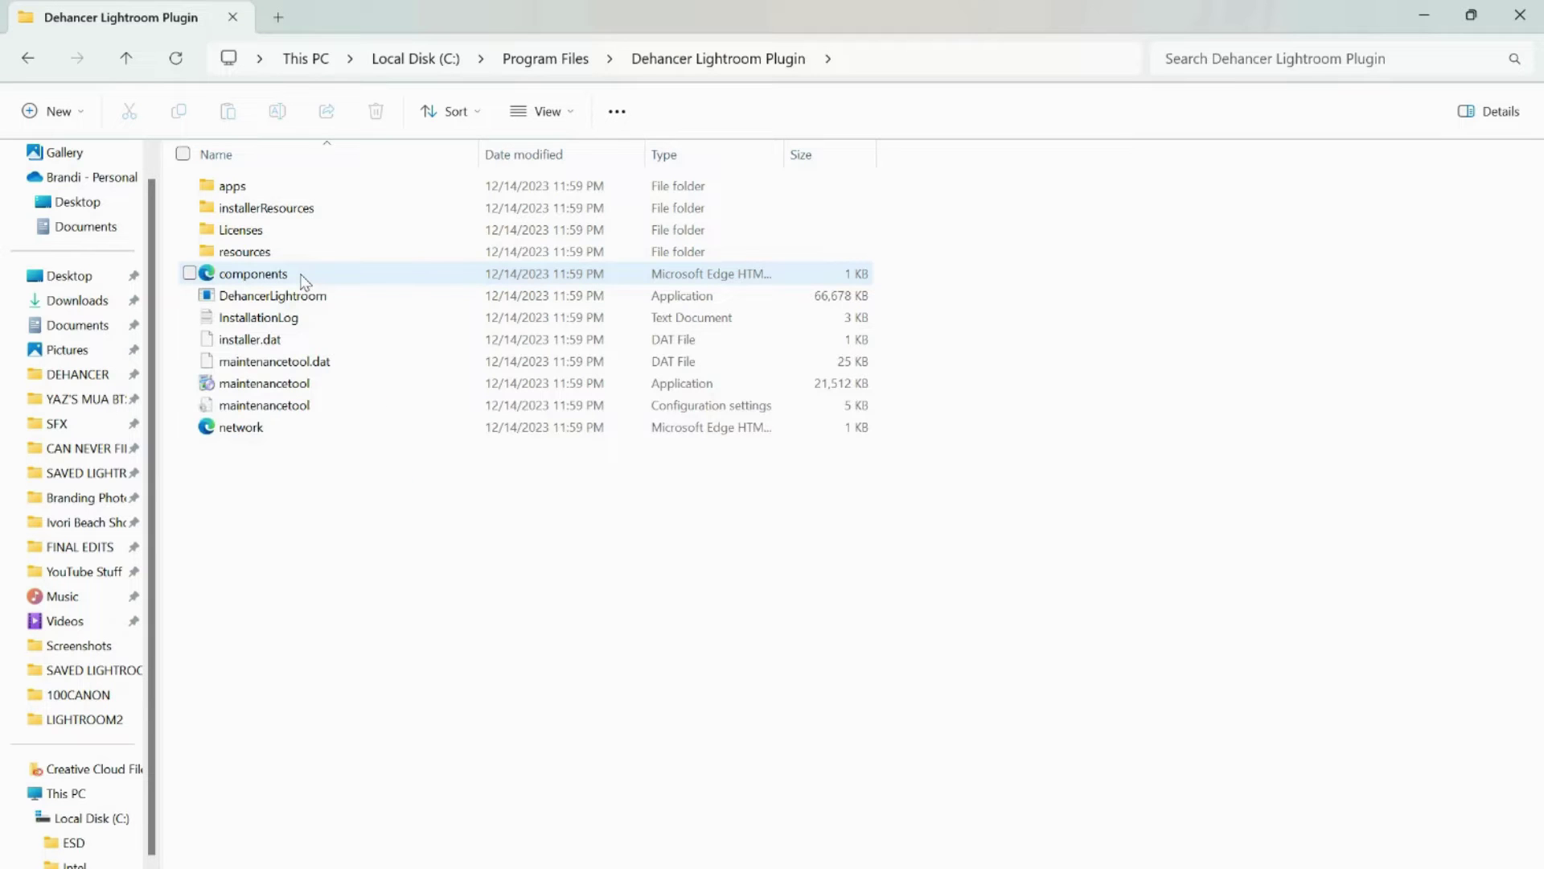
pyautogui.click(306, 297)
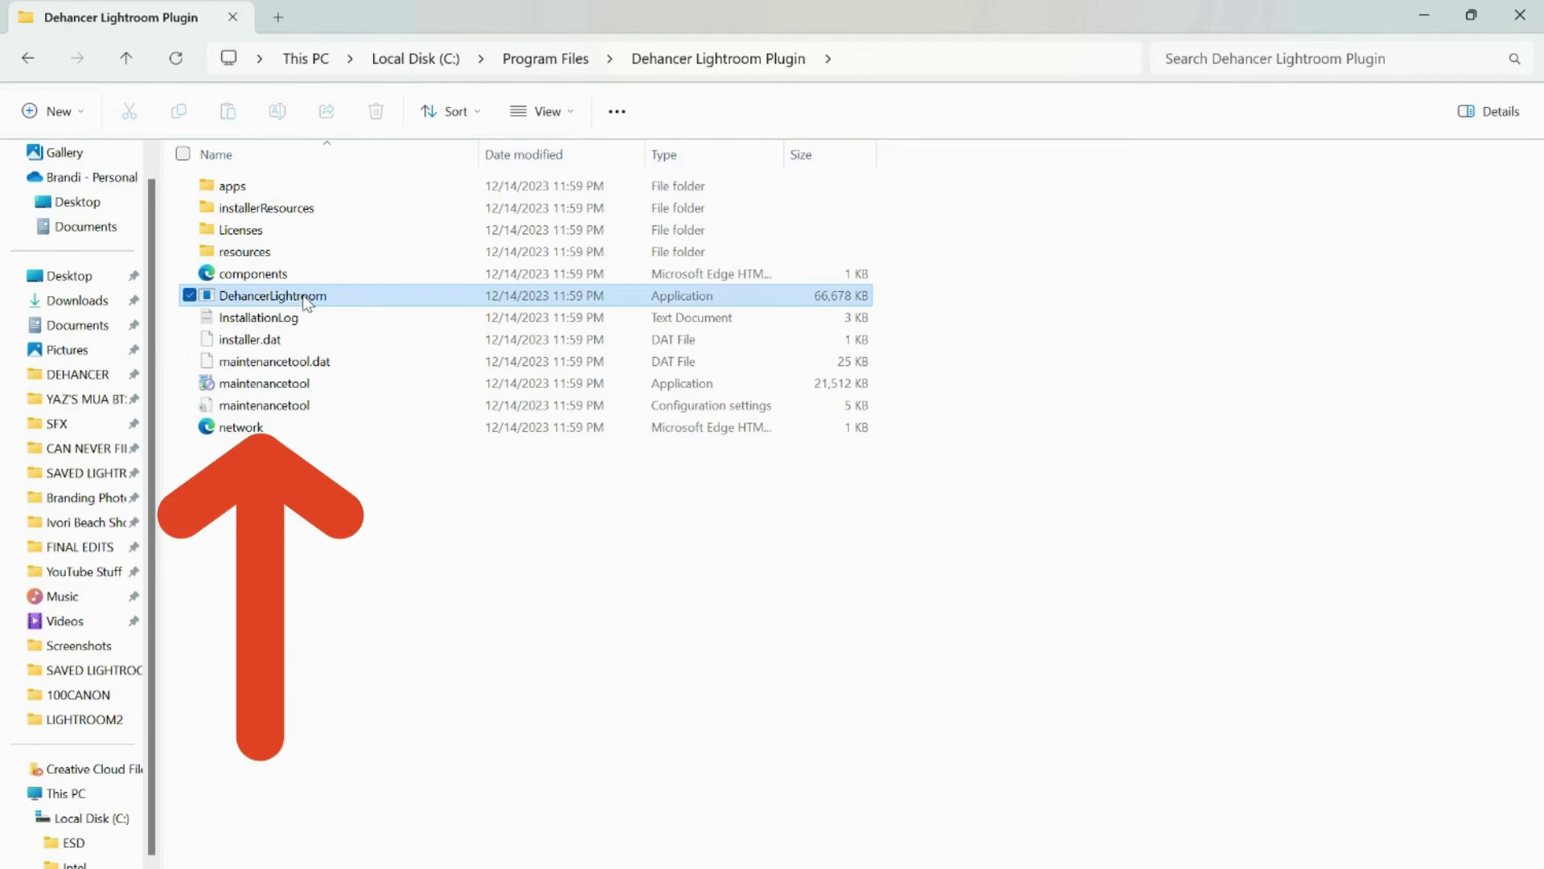
# Launch DehancerLightroom, dismiss the film profiles not found warning, and maximize the Dehancer Photo window.
pyautogui.doubleClick(305, 298)
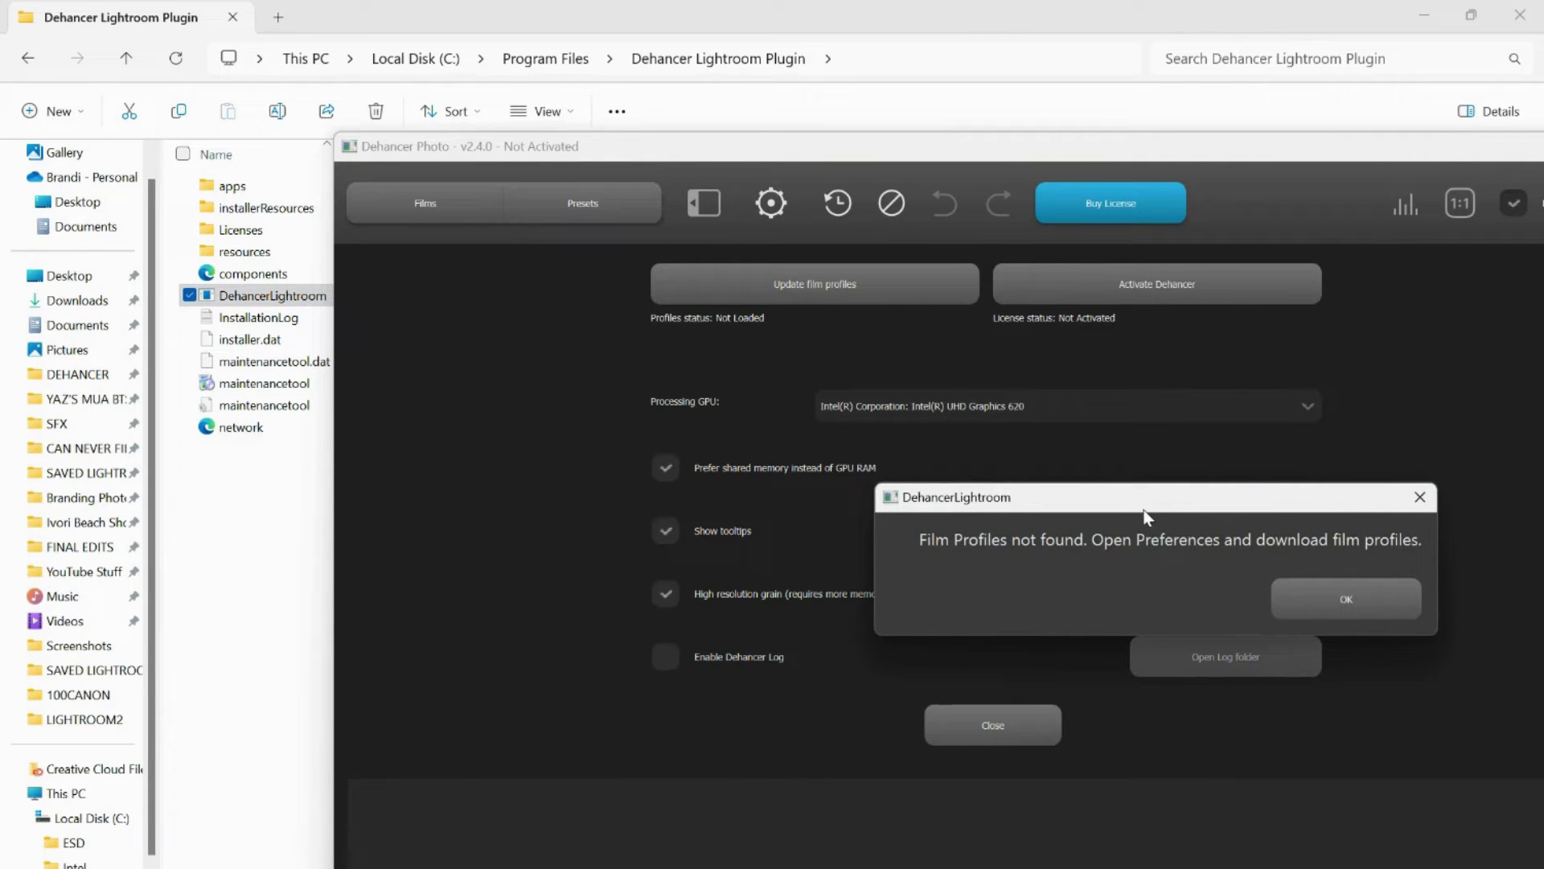
pyautogui.click(1345, 598)
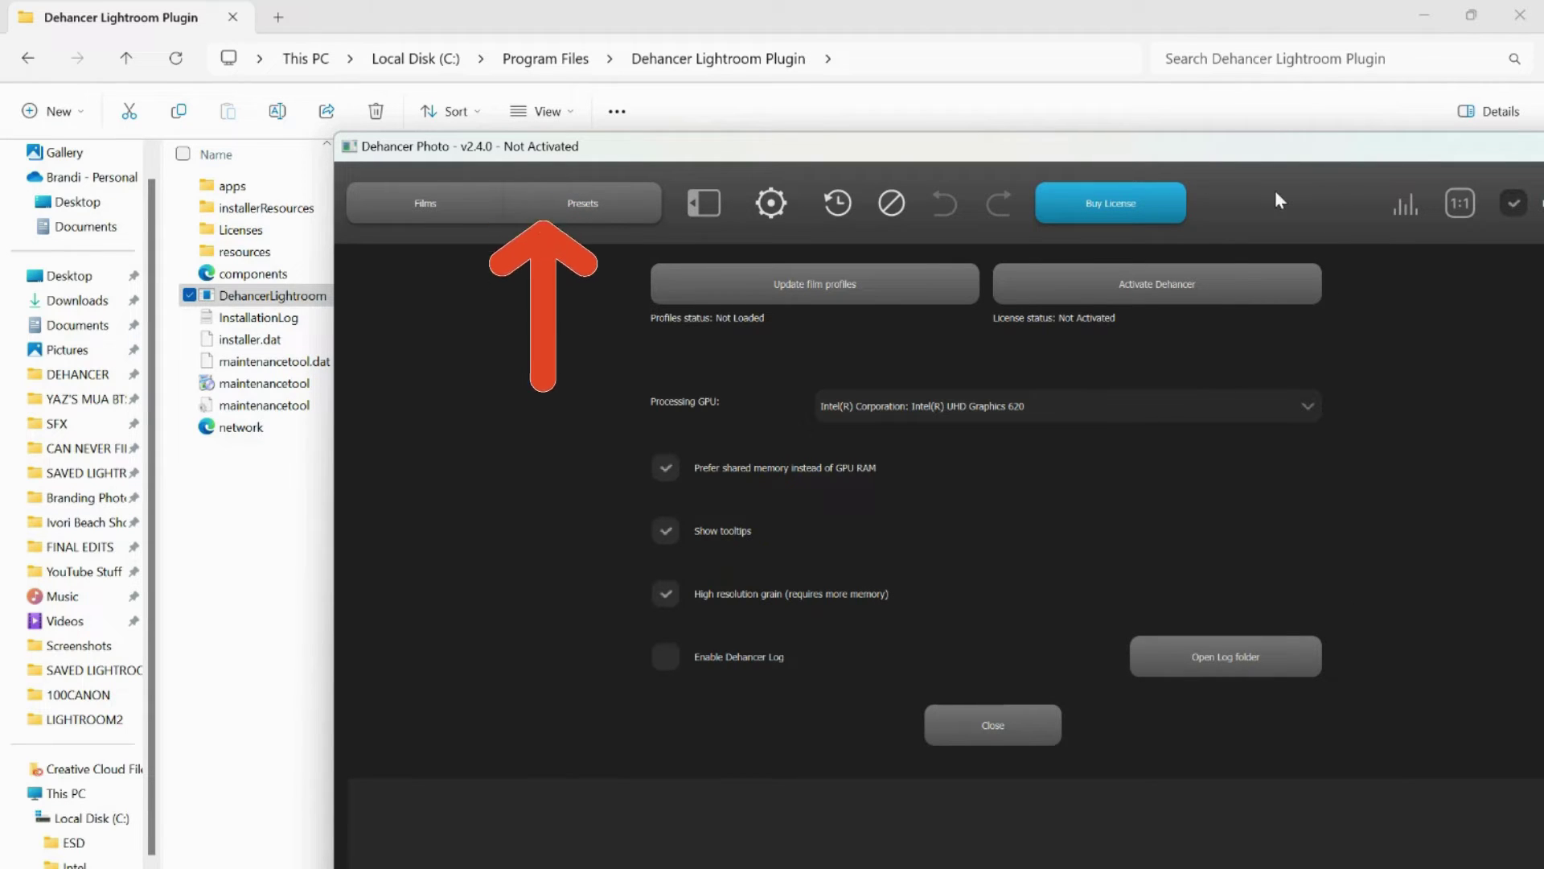
pyautogui.click(1424, 19)
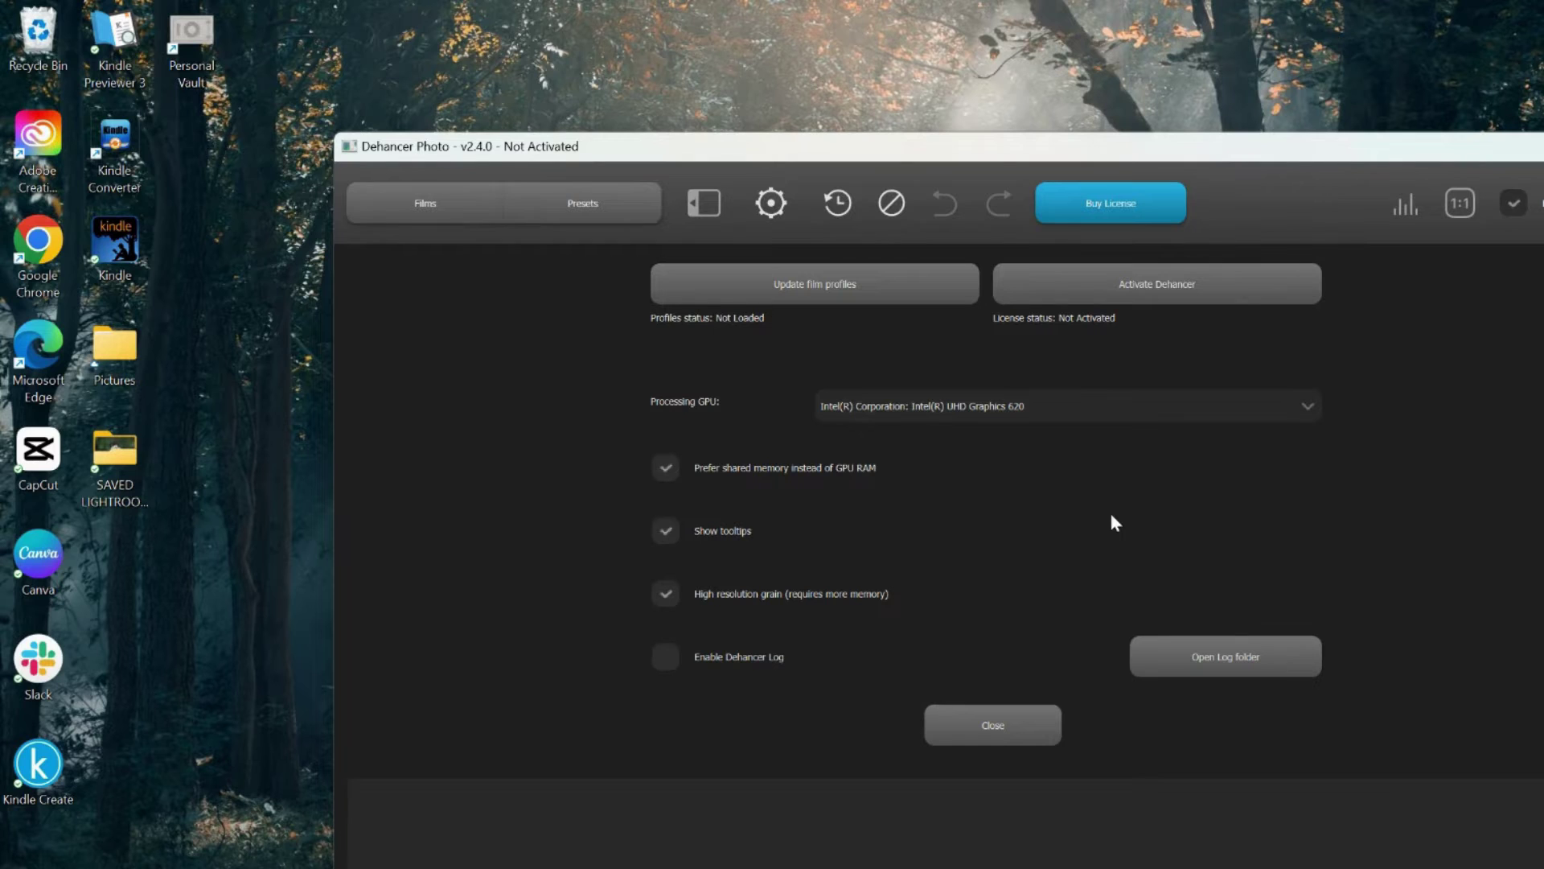
pyautogui.moveTo(1367, 152); pyautogui.dragTo(1048, 55)
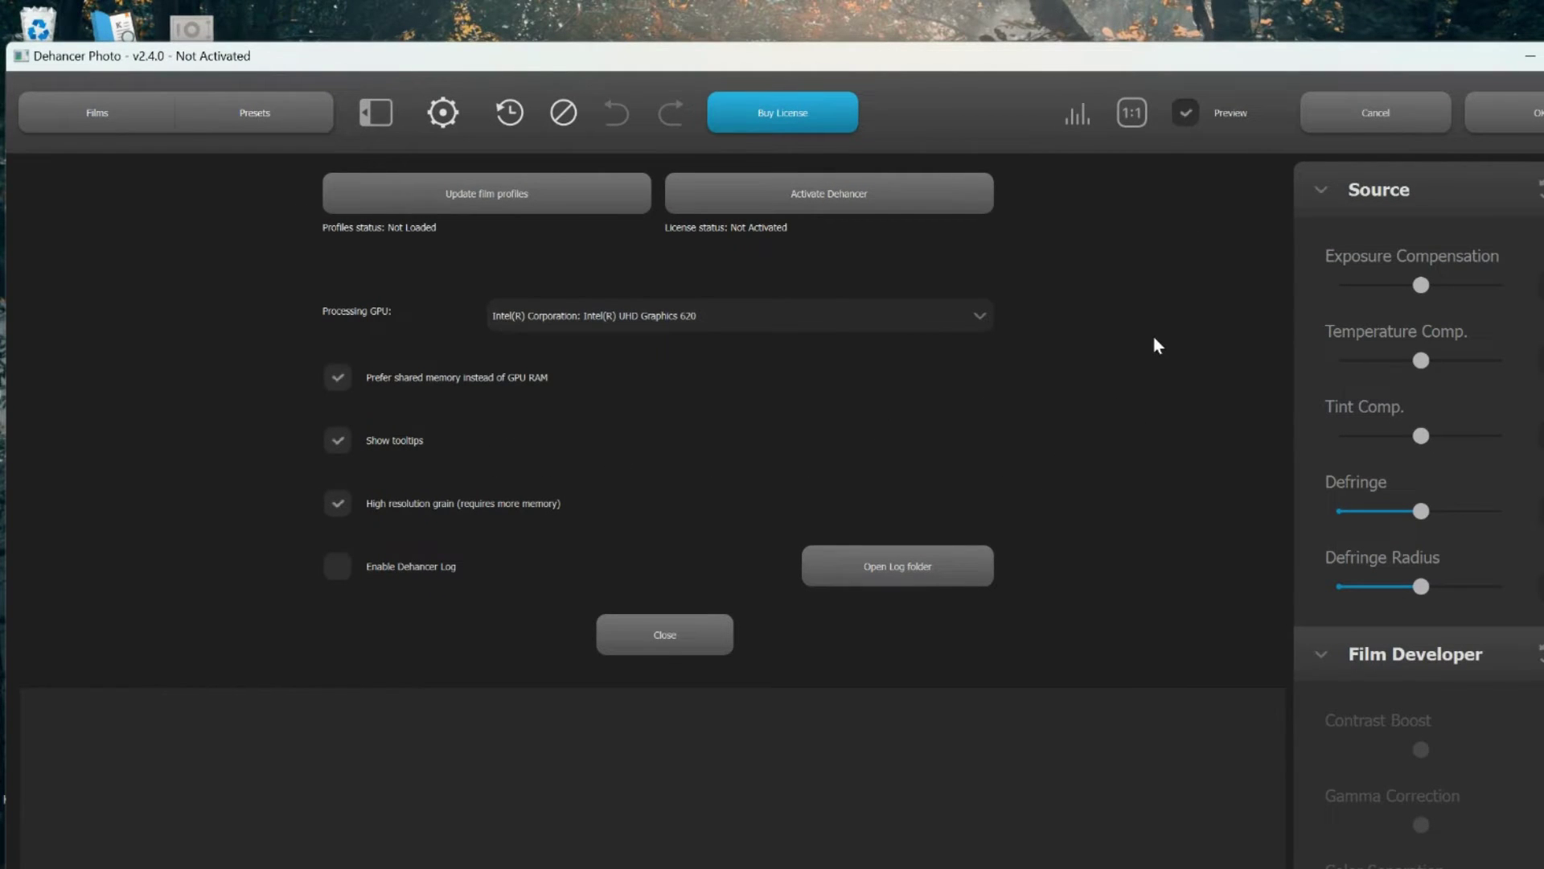
pyautogui.press('super+Up')
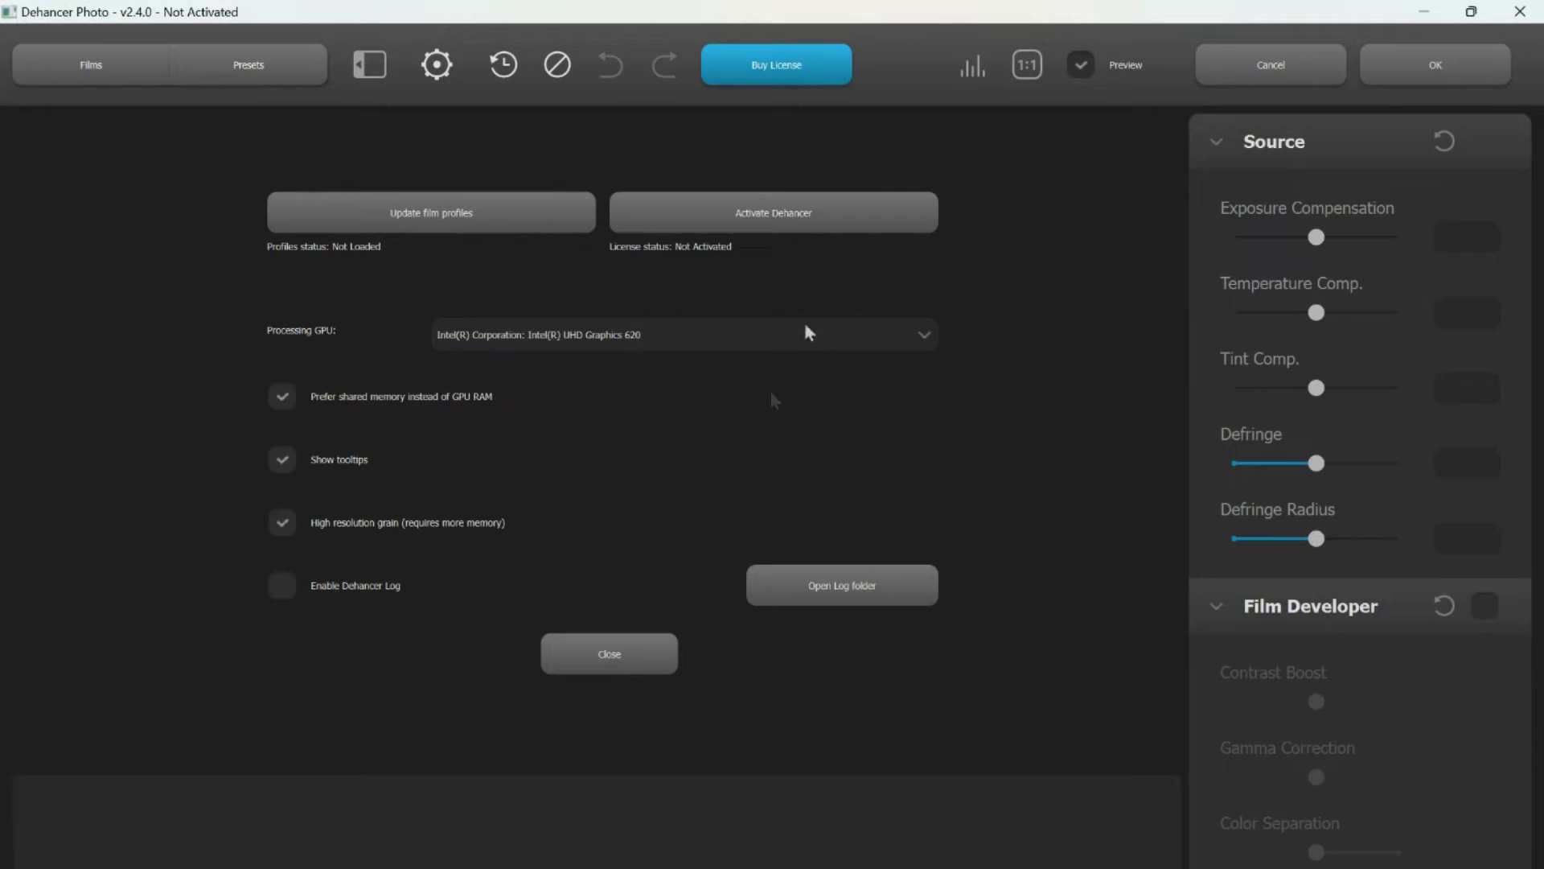
# Under Enter License Key, type the registered e-mail, paste the license key, and activate the plugin.
pyautogui.click(797, 226)
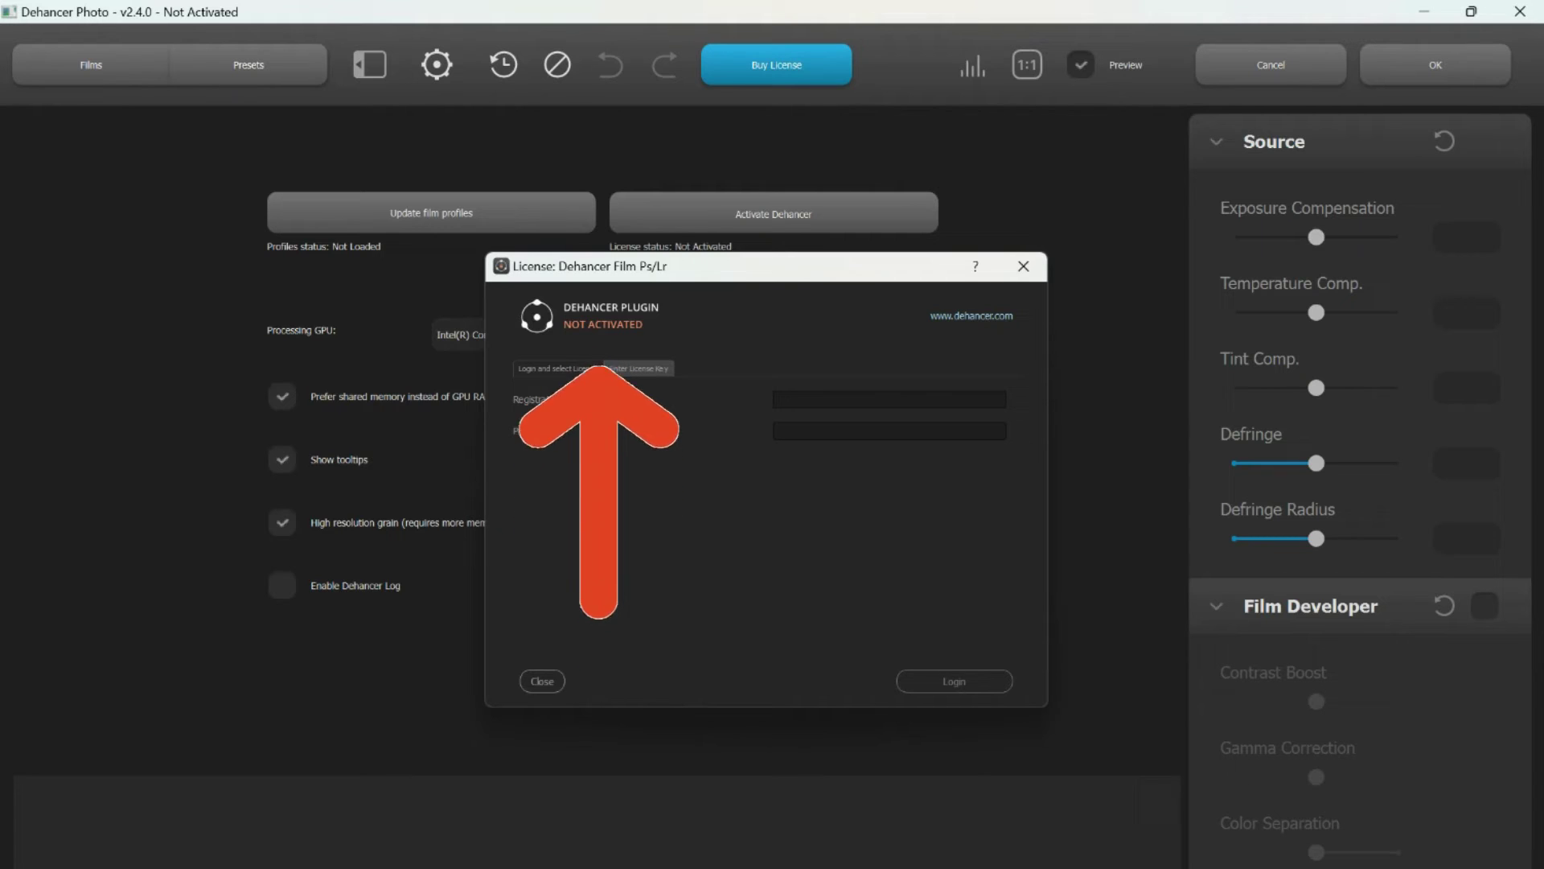
pyautogui.click(634, 372)
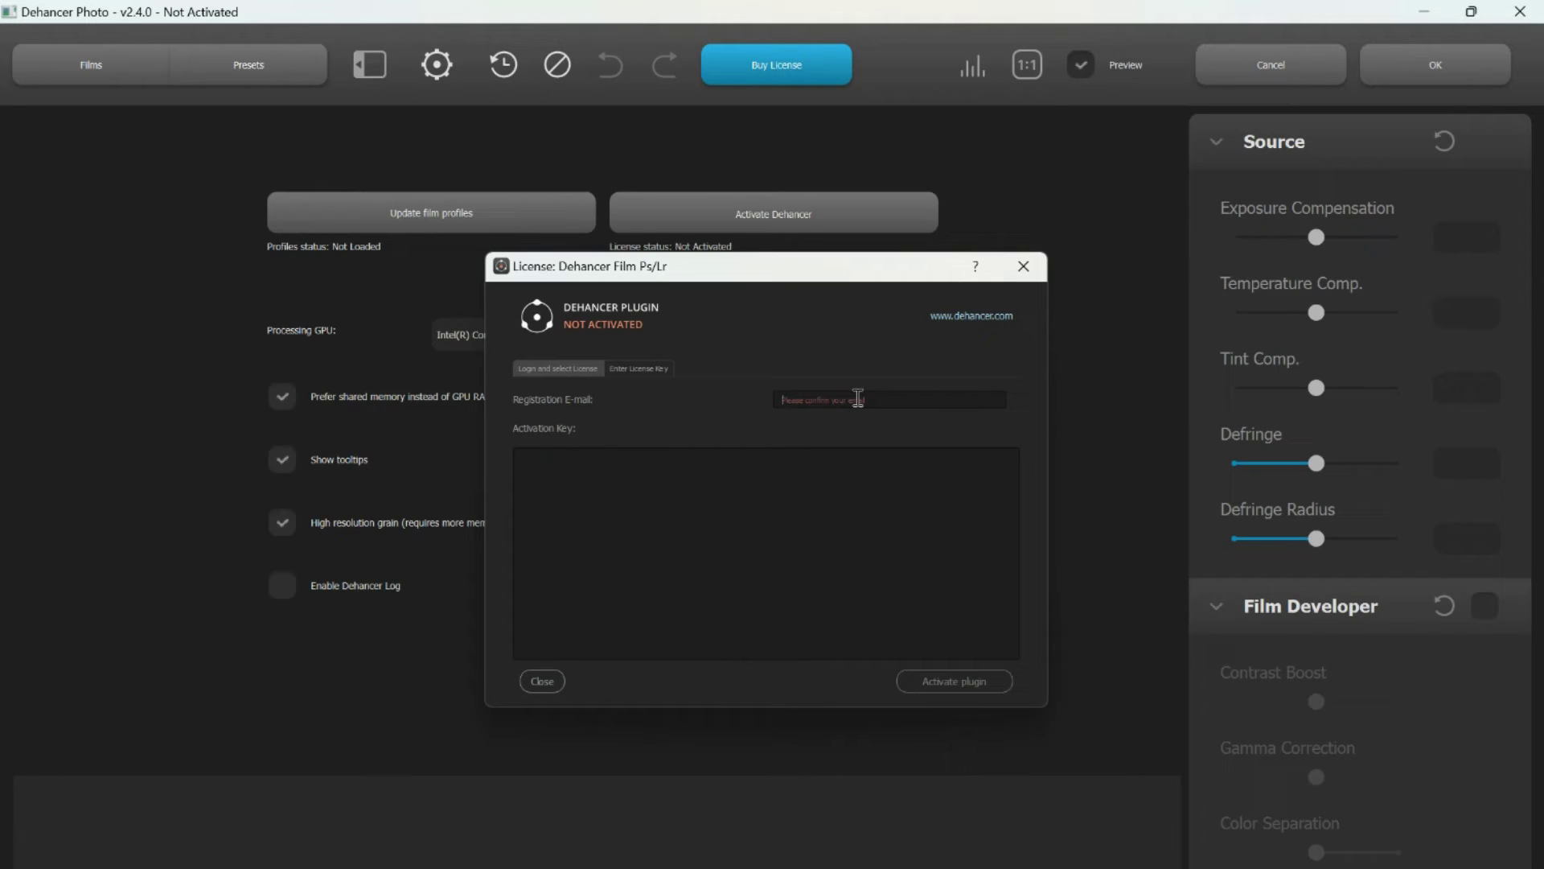
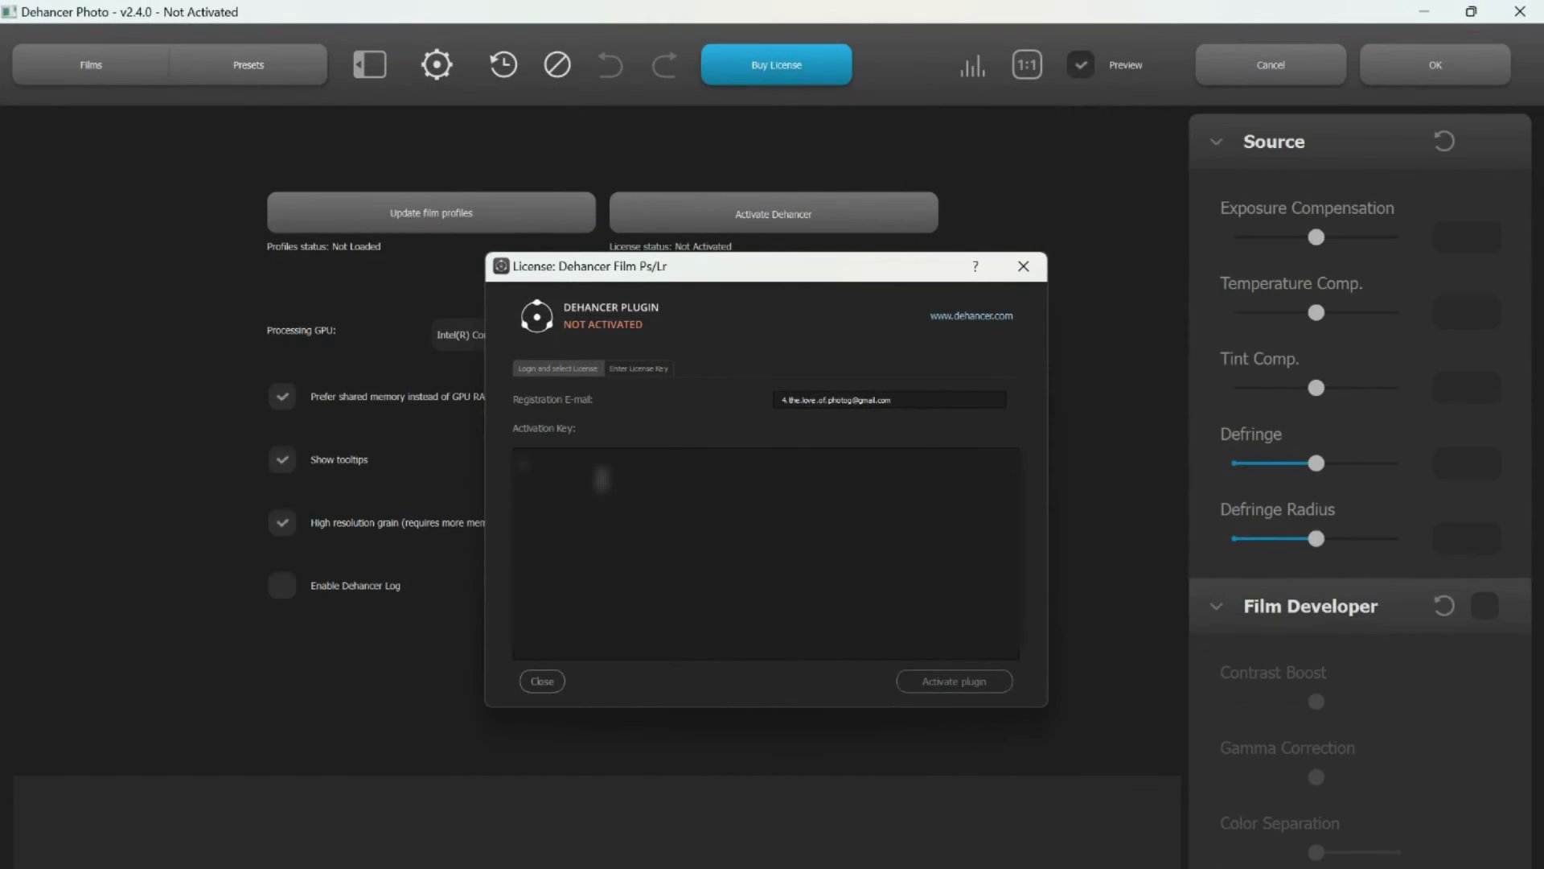
pyautogui.rightClick(603, 486)
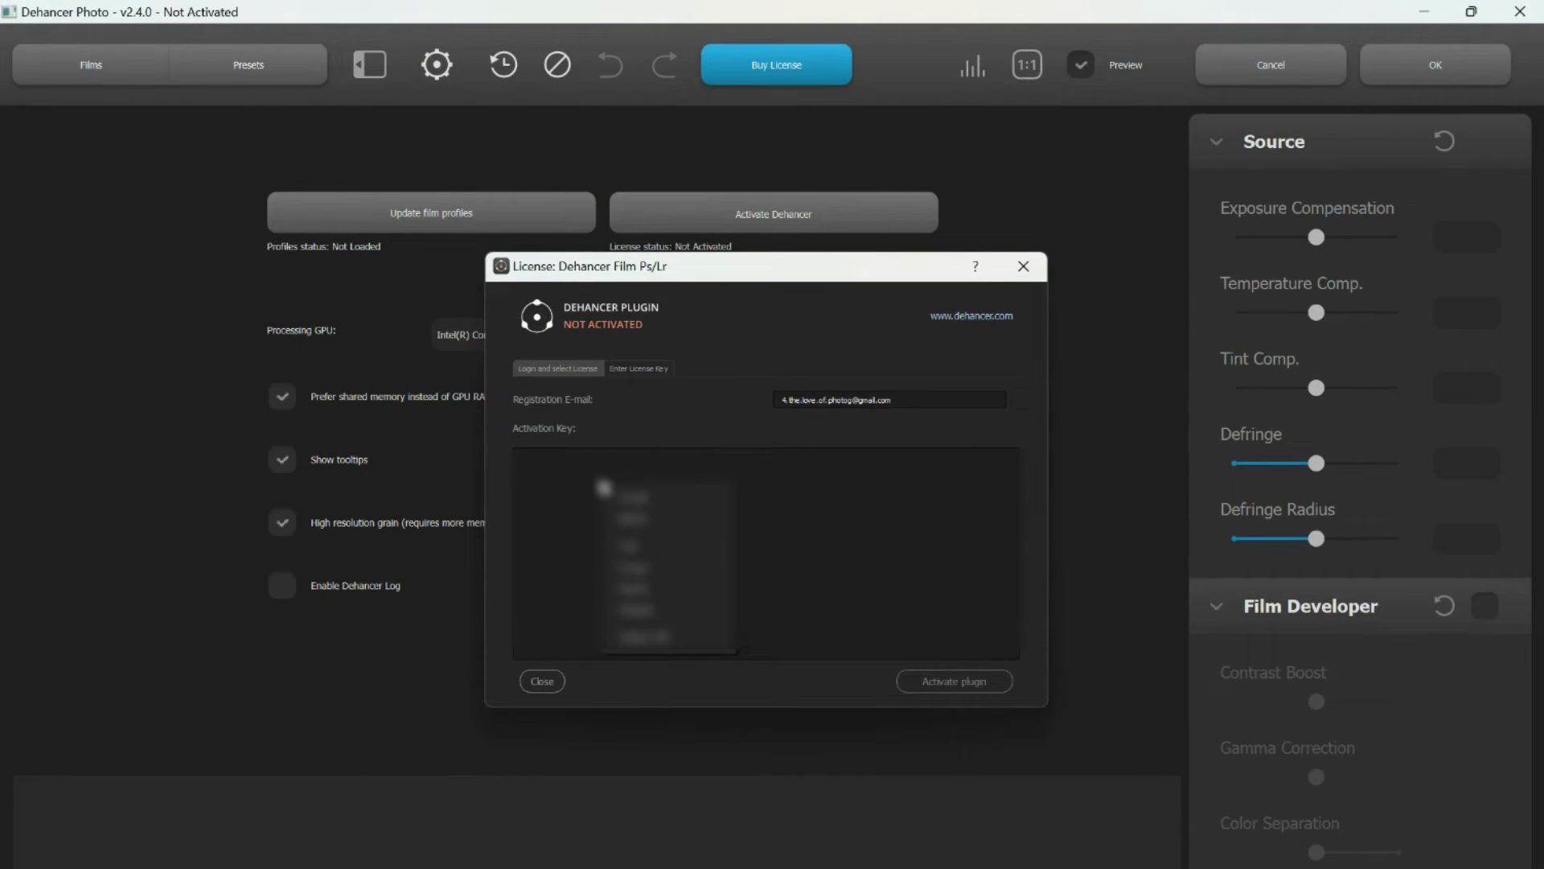
pyautogui.click(635, 593)
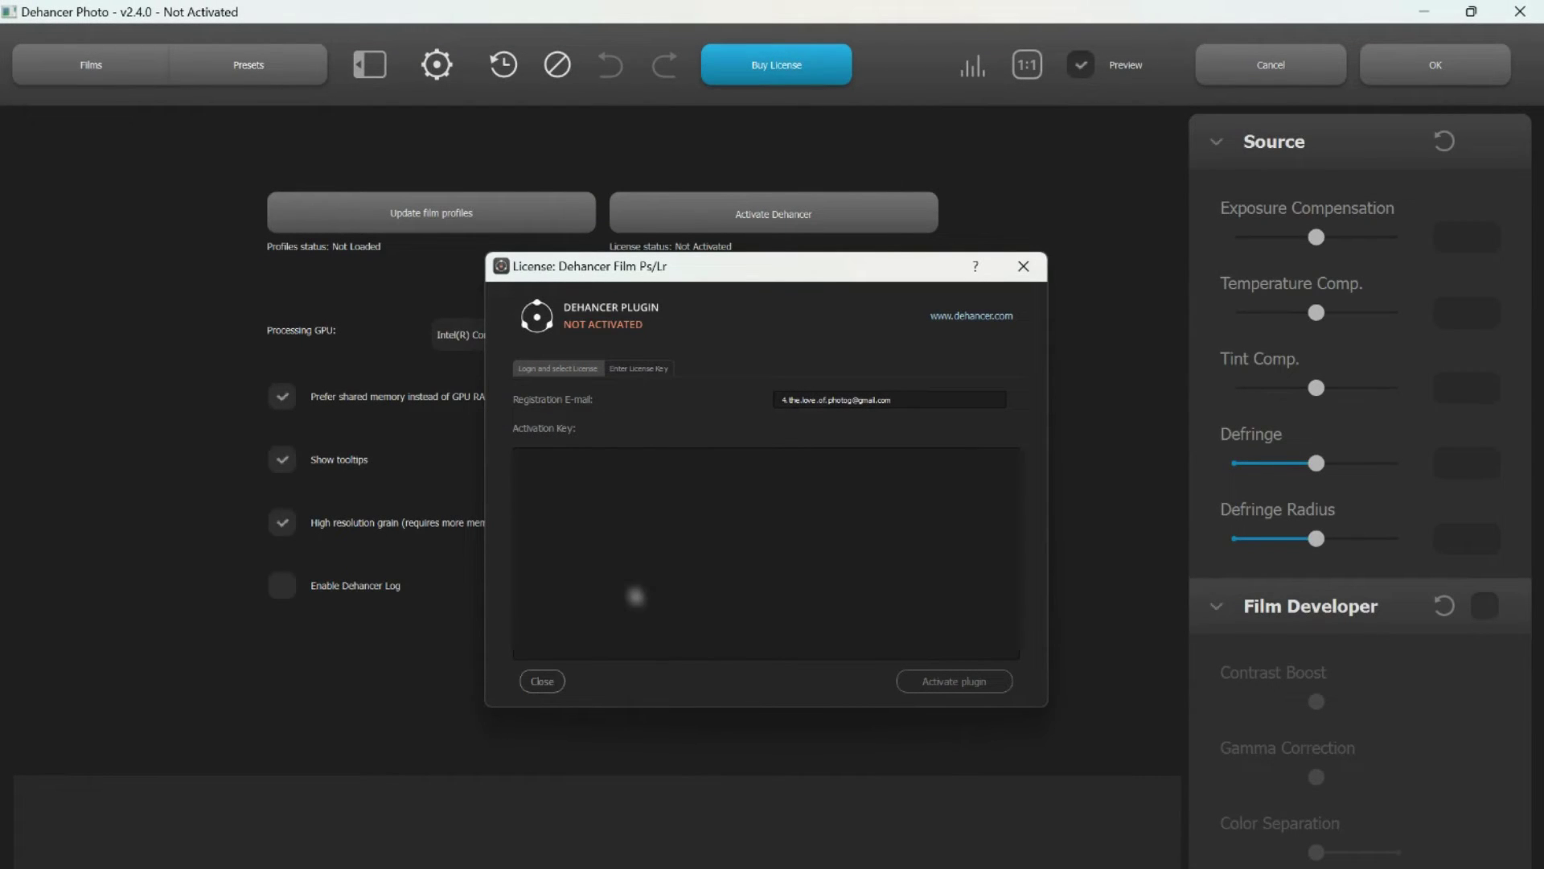
pyautogui.click(924, 682)
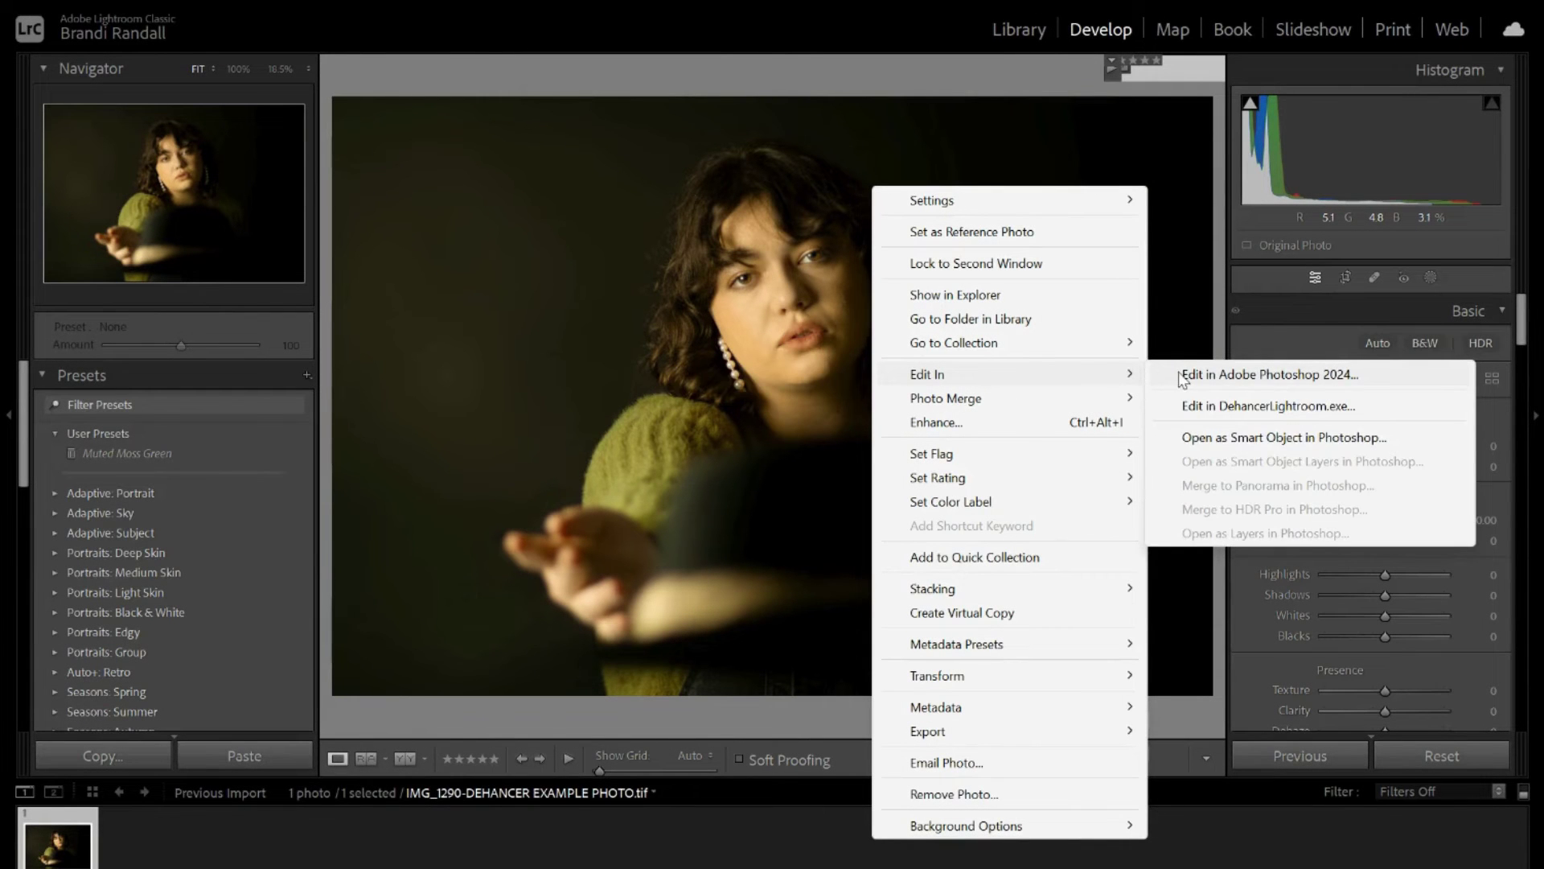
# Edit a copy of the portrait with Lightroom adjustments in DehancerLightroom.exe.
pyautogui.click(1215, 408)
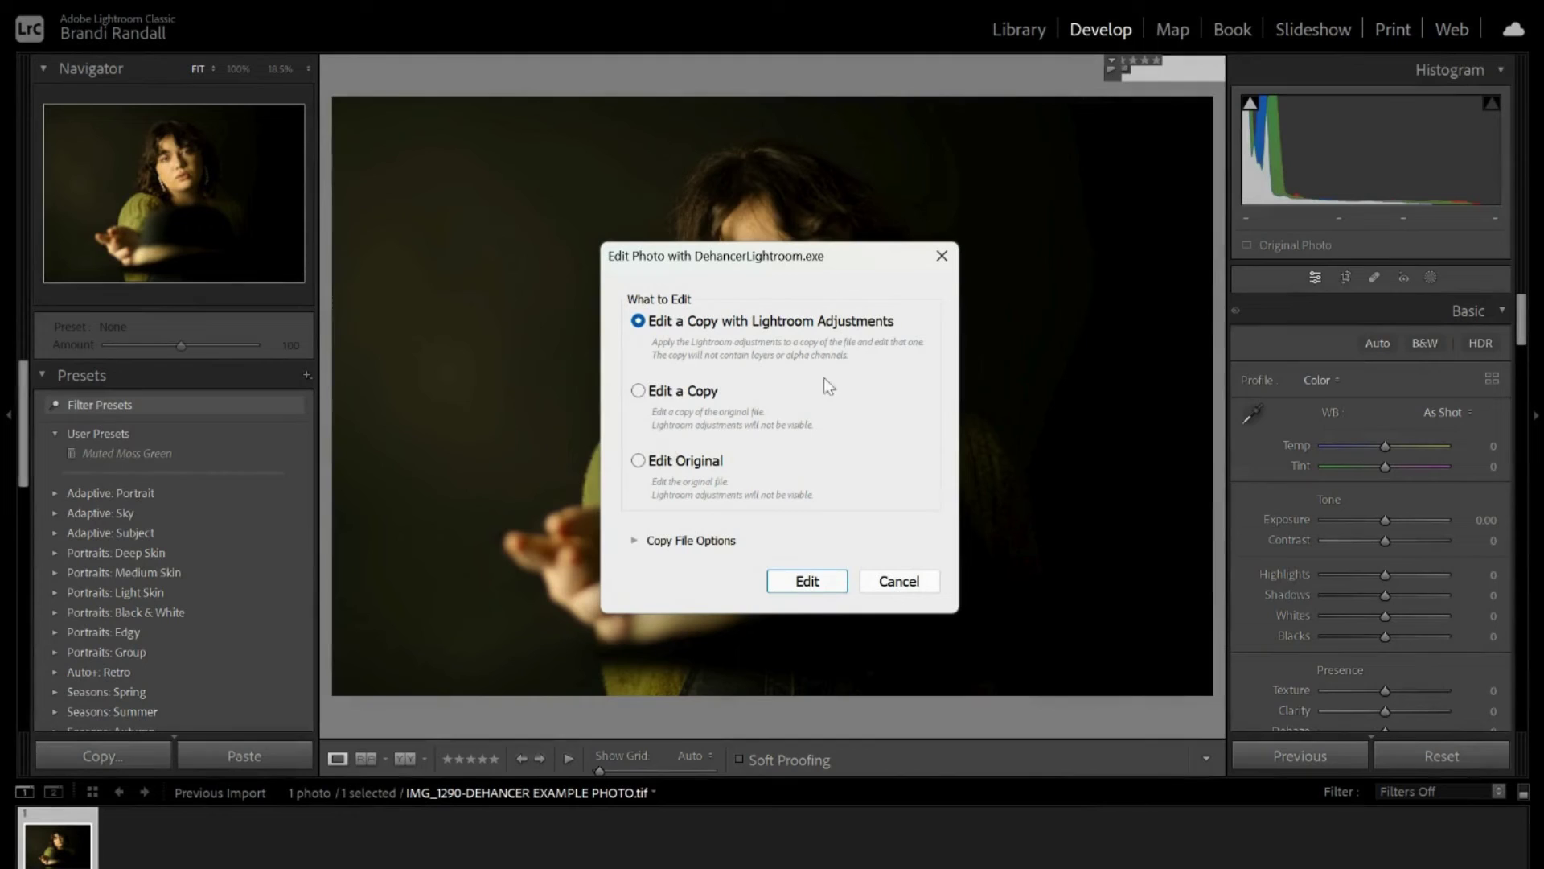
pyautogui.click(808, 582)
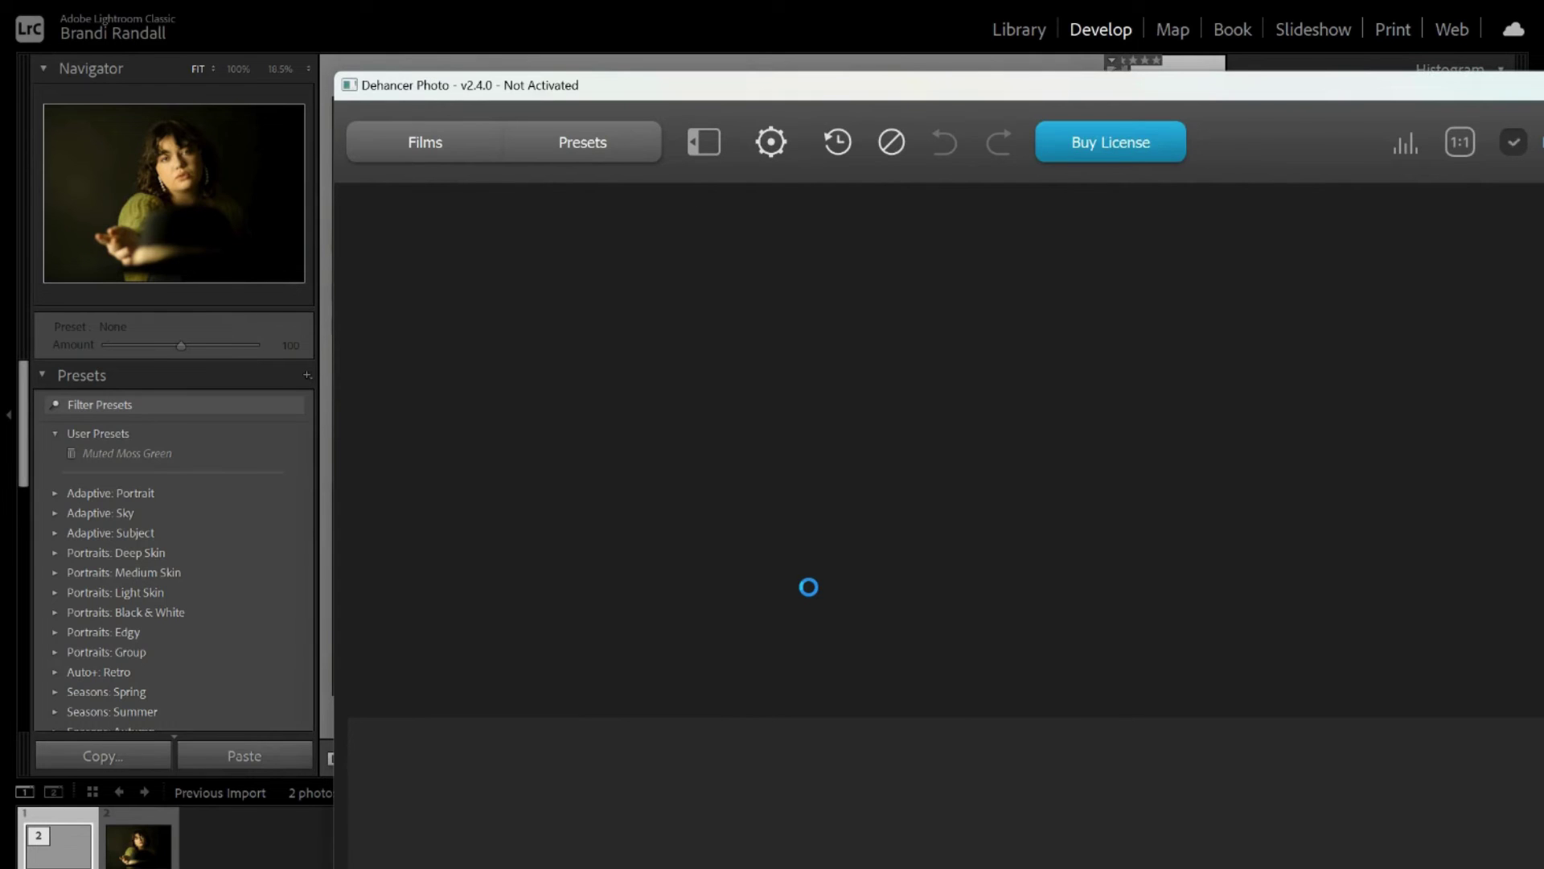
# Maximize Dehancer Photo and confirm the Dehancer Film Ps/Lr license is activated in settings.
pyautogui.doubleClick(432, 81)
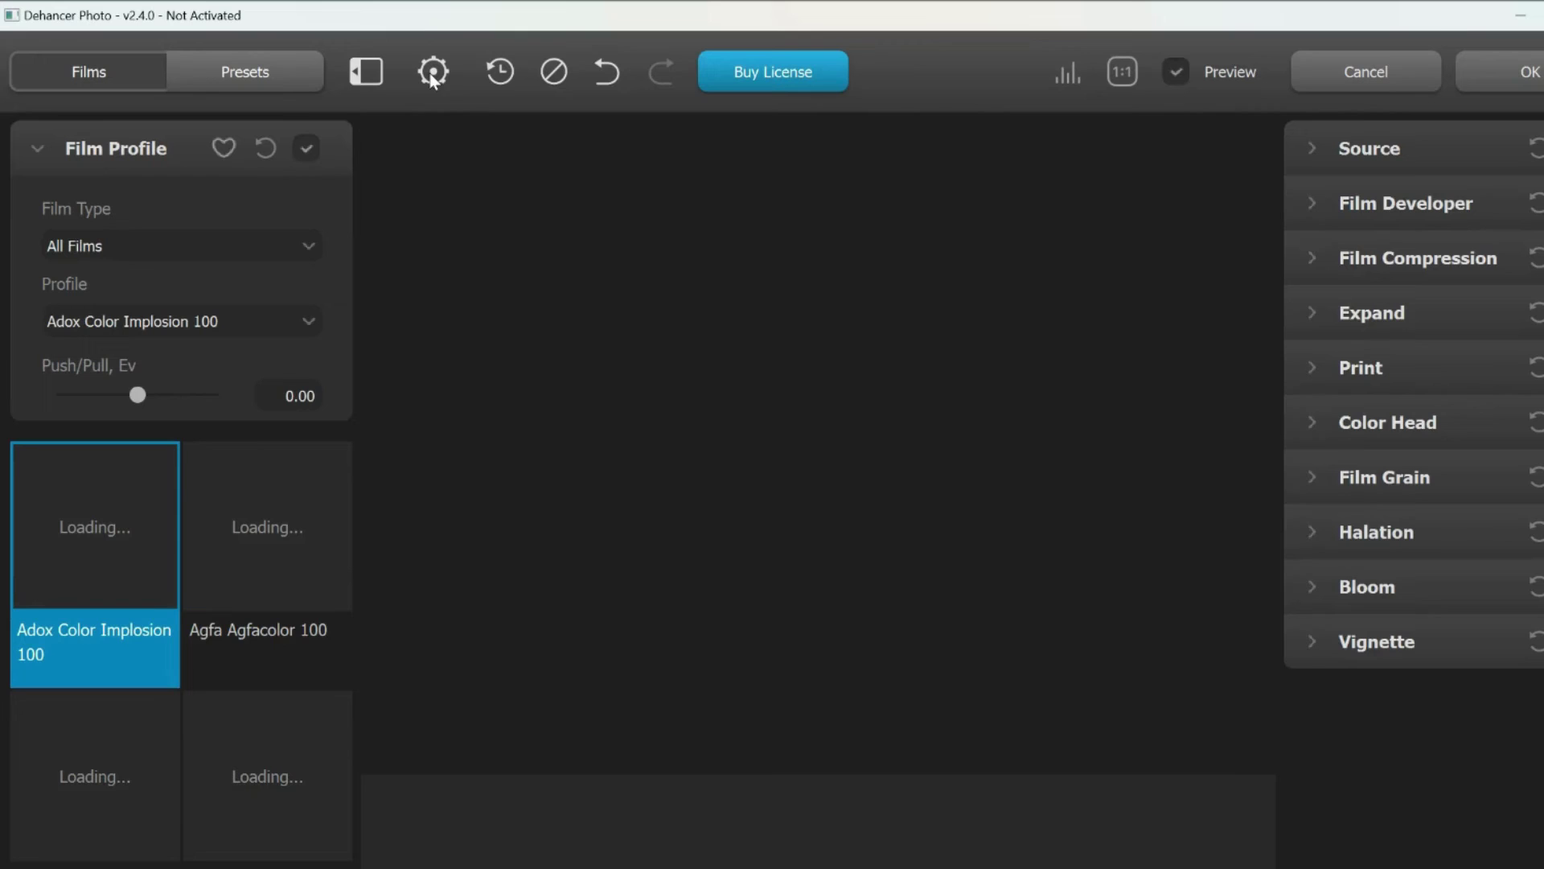
pyautogui.click(432, 77)
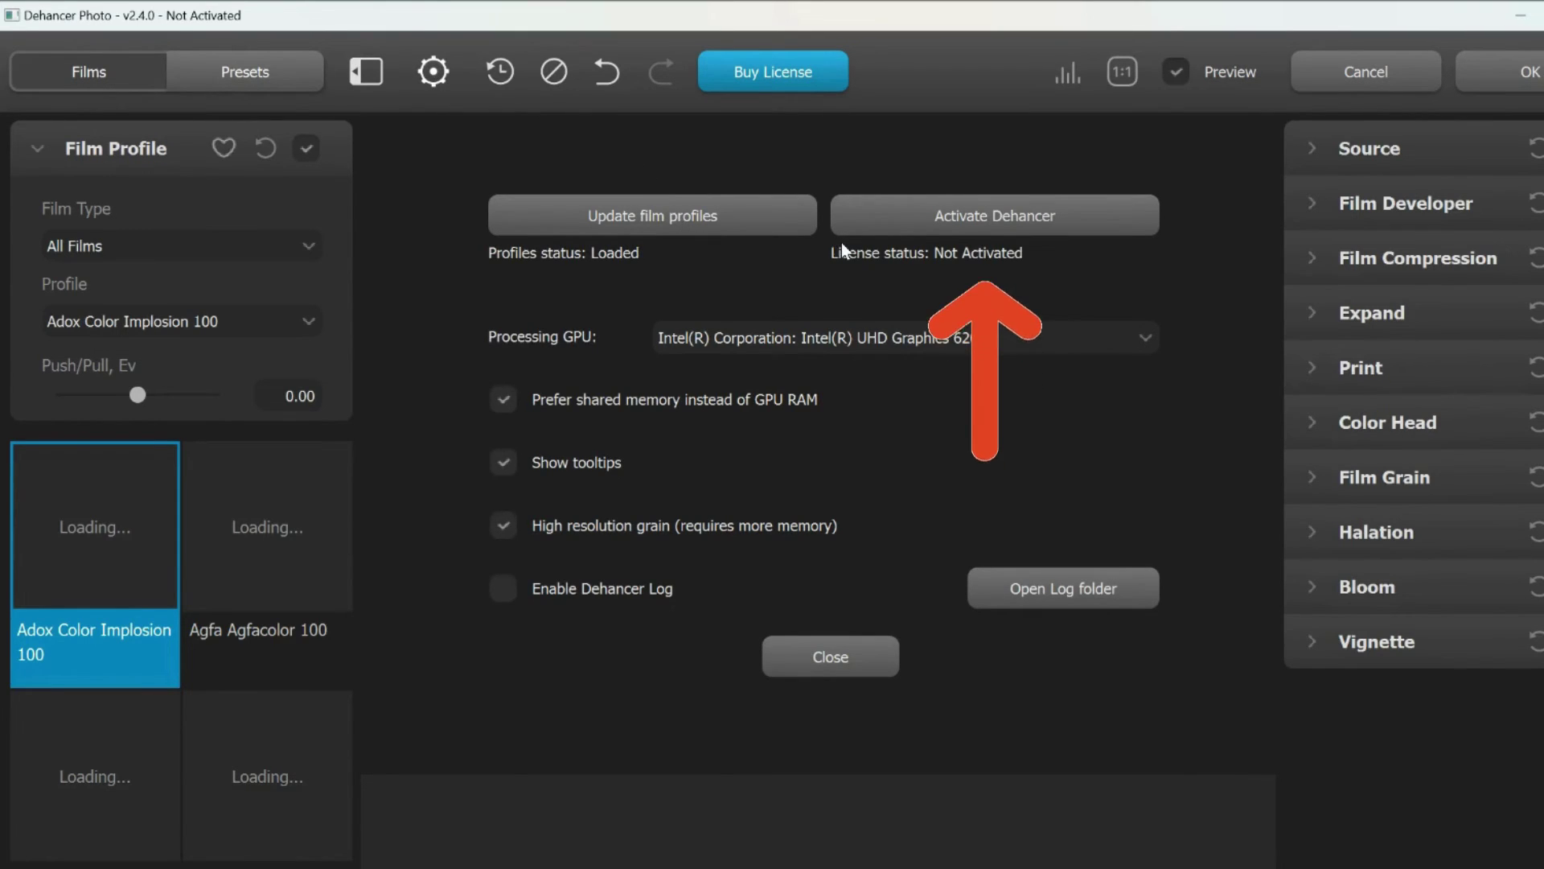
pyautogui.click(997, 218)
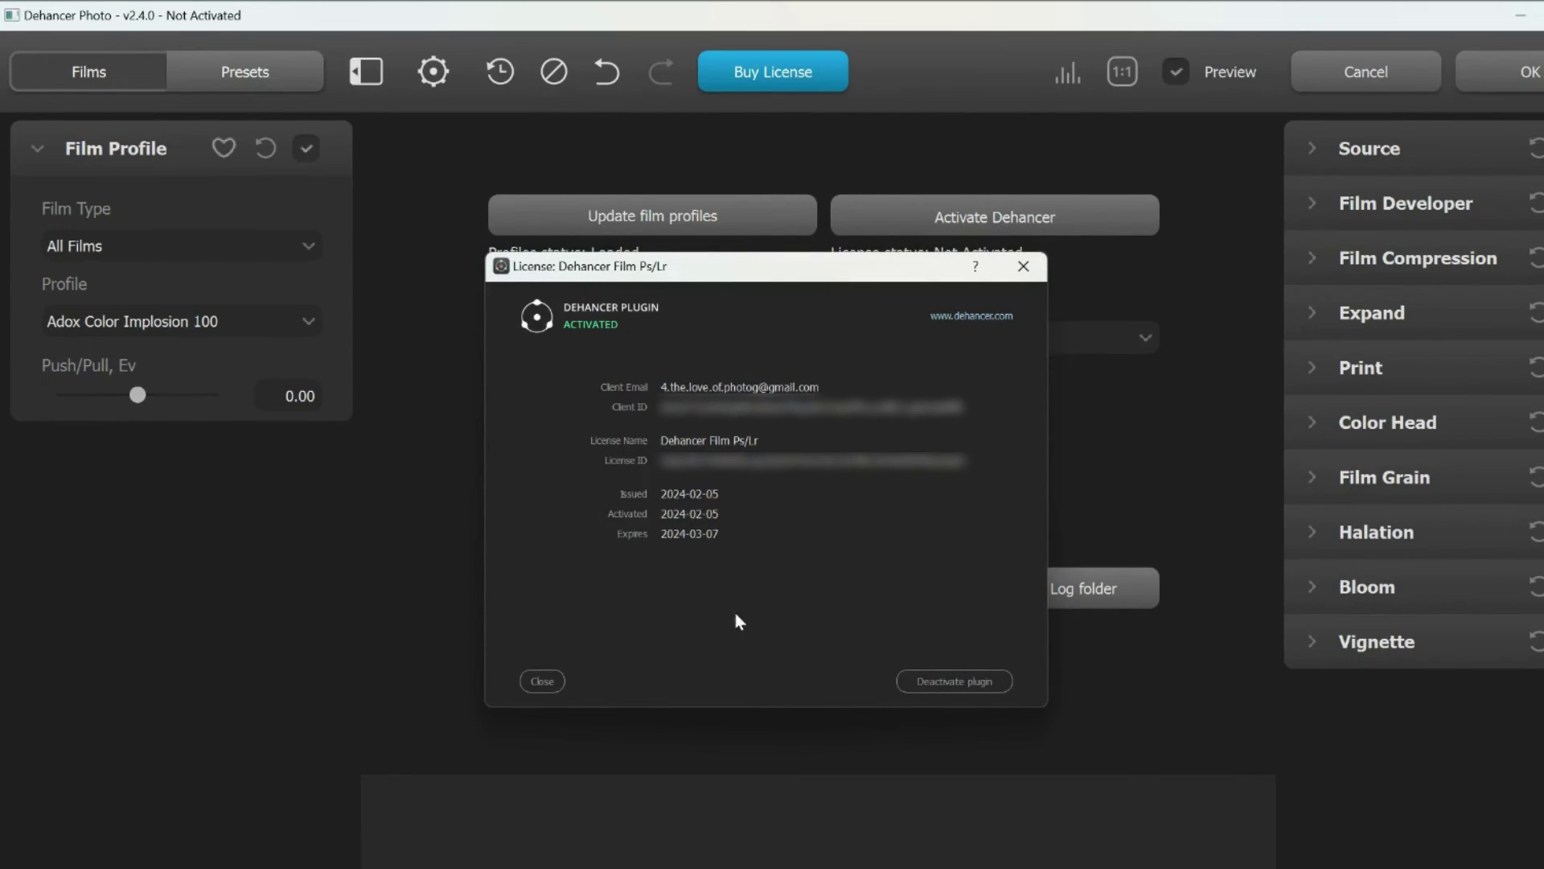
pyautogui.click(545, 681)
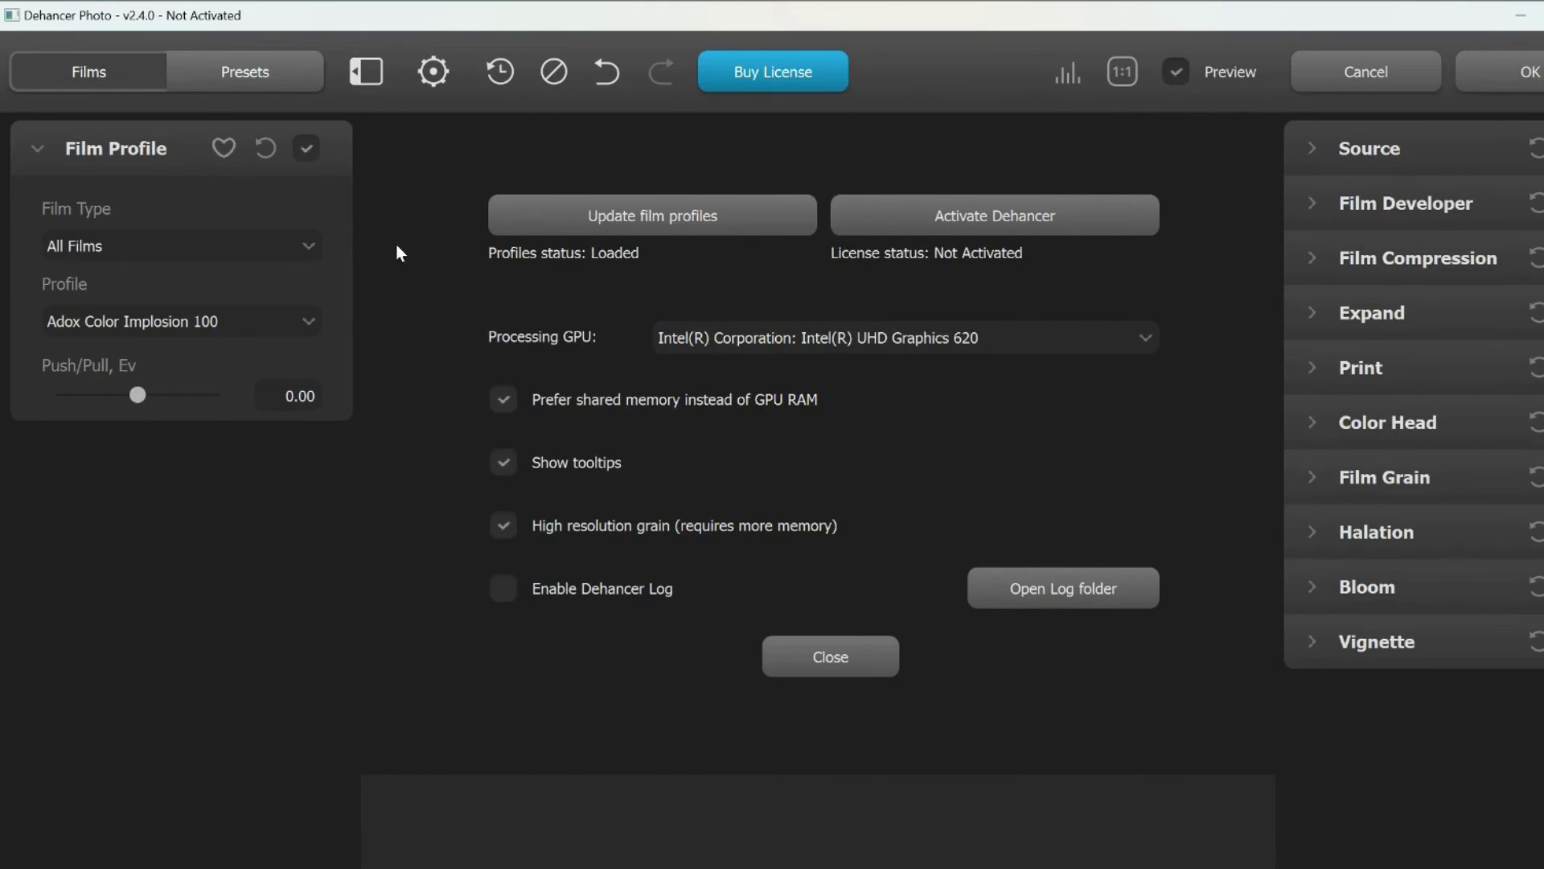
# Update the film profiles until 63 films and 2 print media verify, then close settings.
pyautogui.click(569, 218)
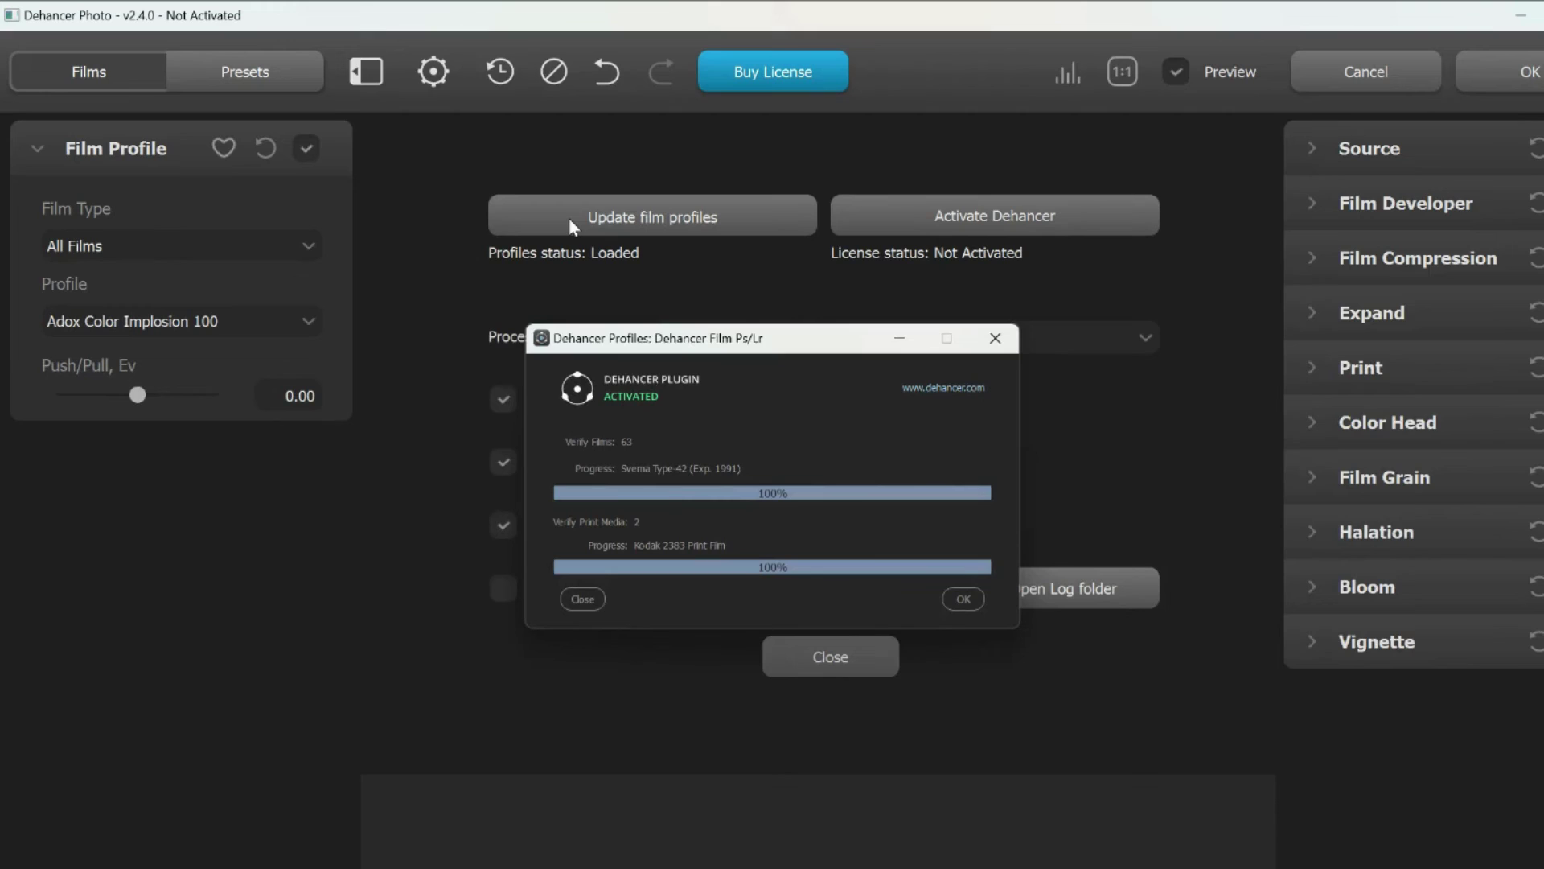
pyautogui.click(959, 598)
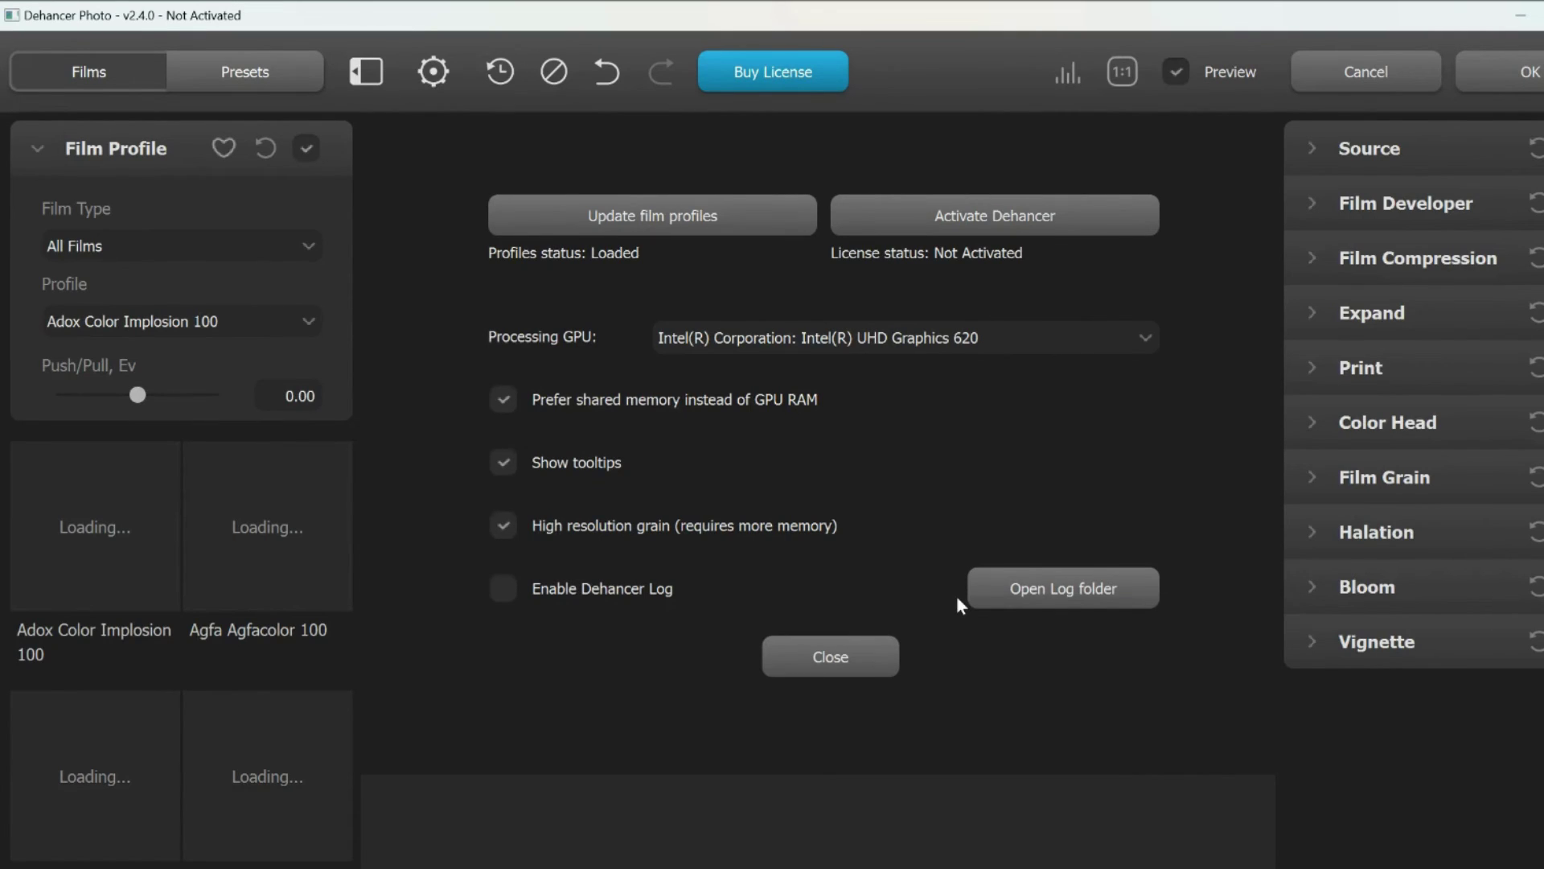
pyautogui.click(837, 657)
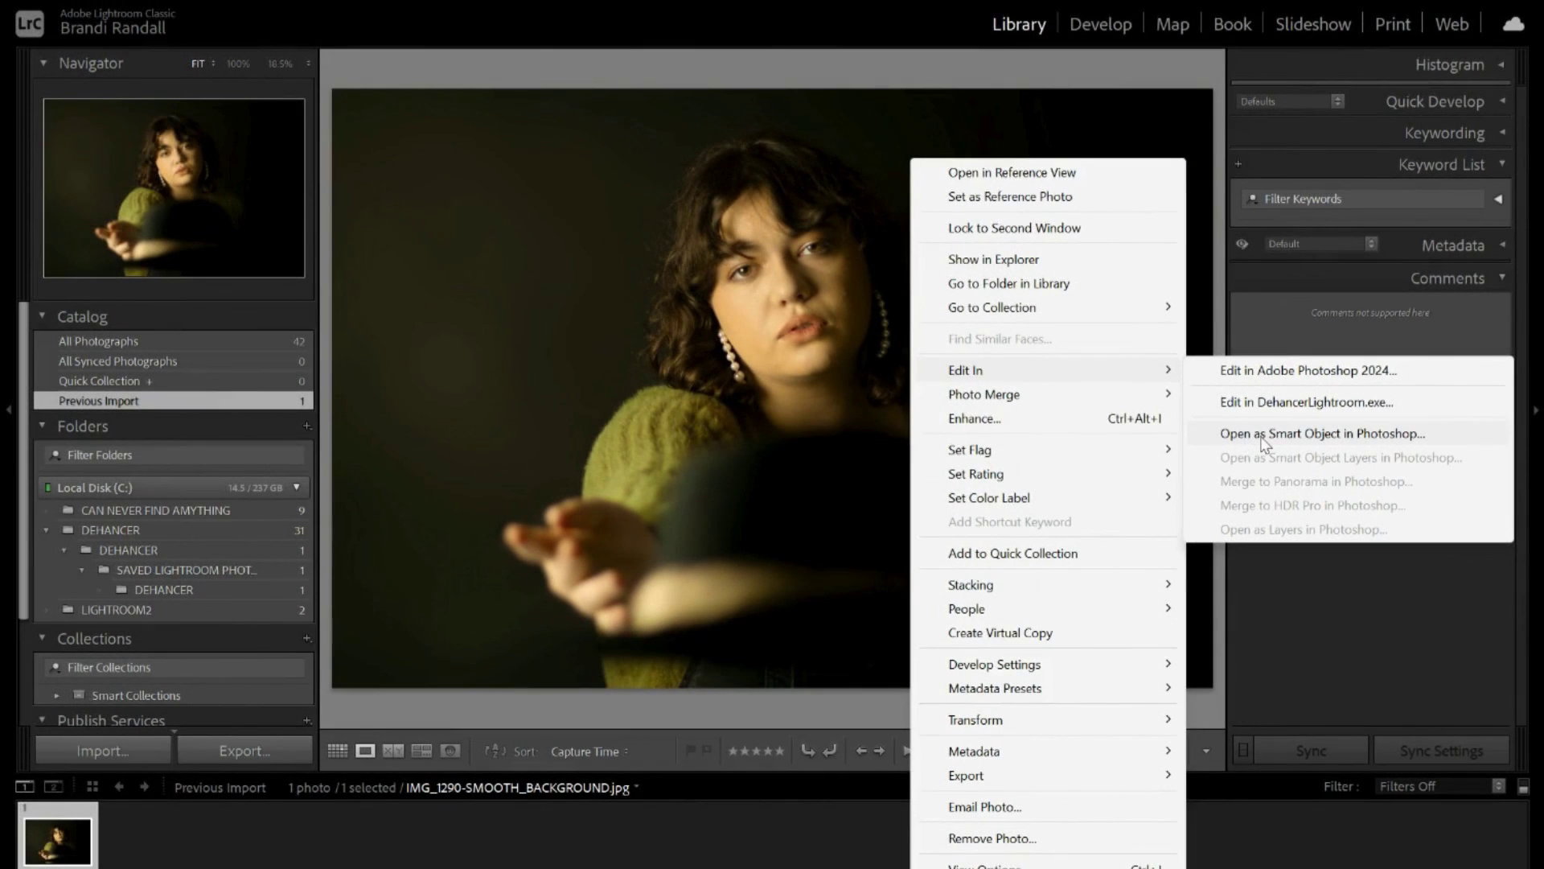
# Open IMG_1290-SMOOTH_BACKGROUND.jpg from the Library in Photoshop as a smart object.
pyautogui.click(1261, 440)
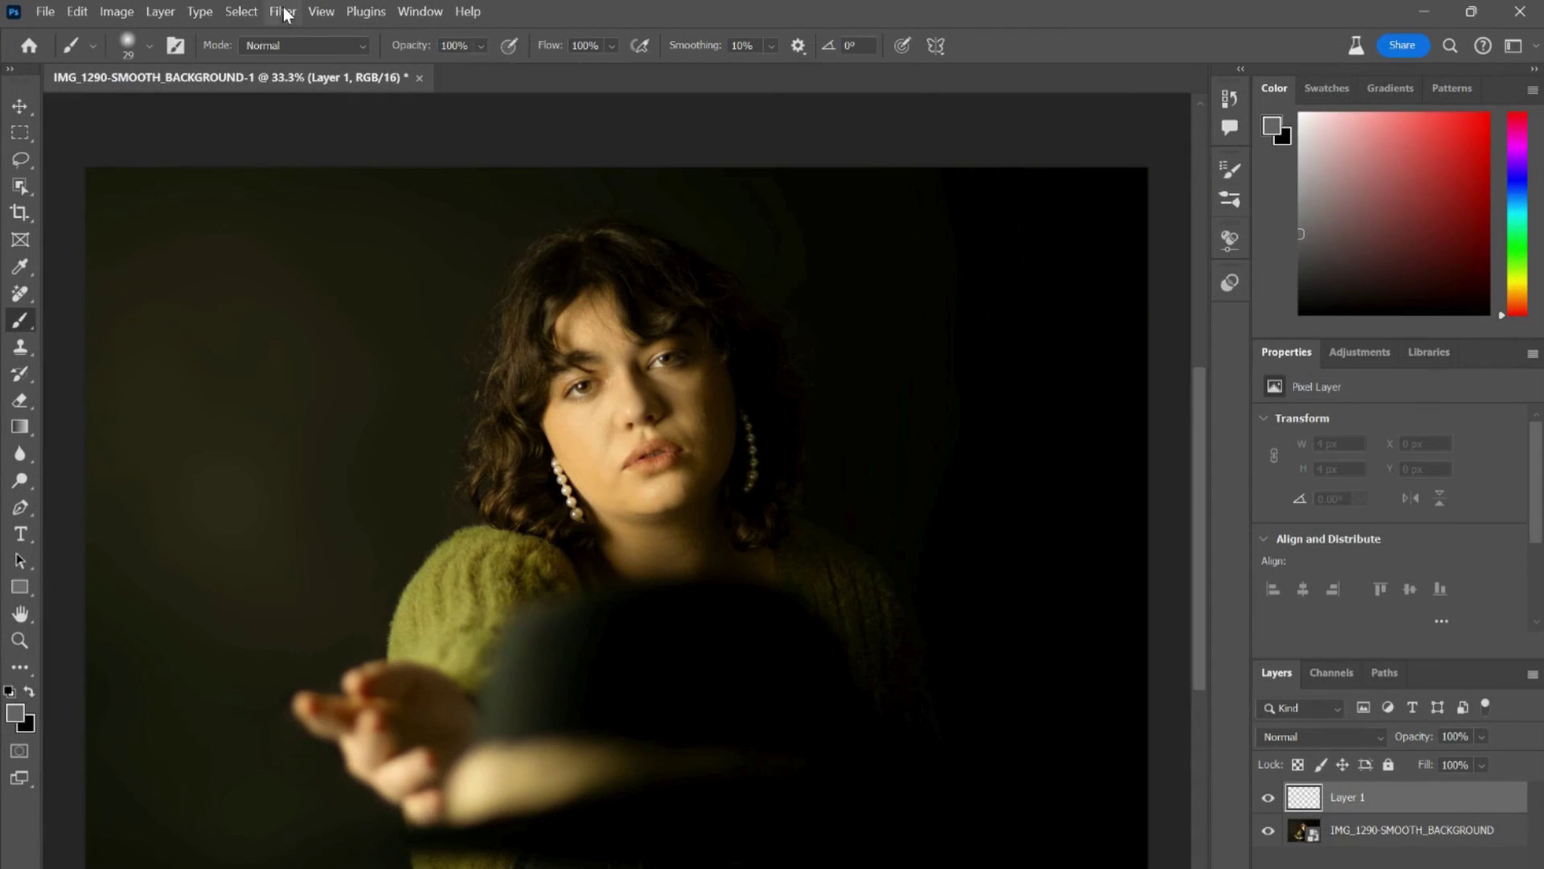
# Launch Filter > Dehancer > Dehancer Film on IMG_1290-SMOOTH_BACKGROUND-1.
pyautogui.click(283, 12)
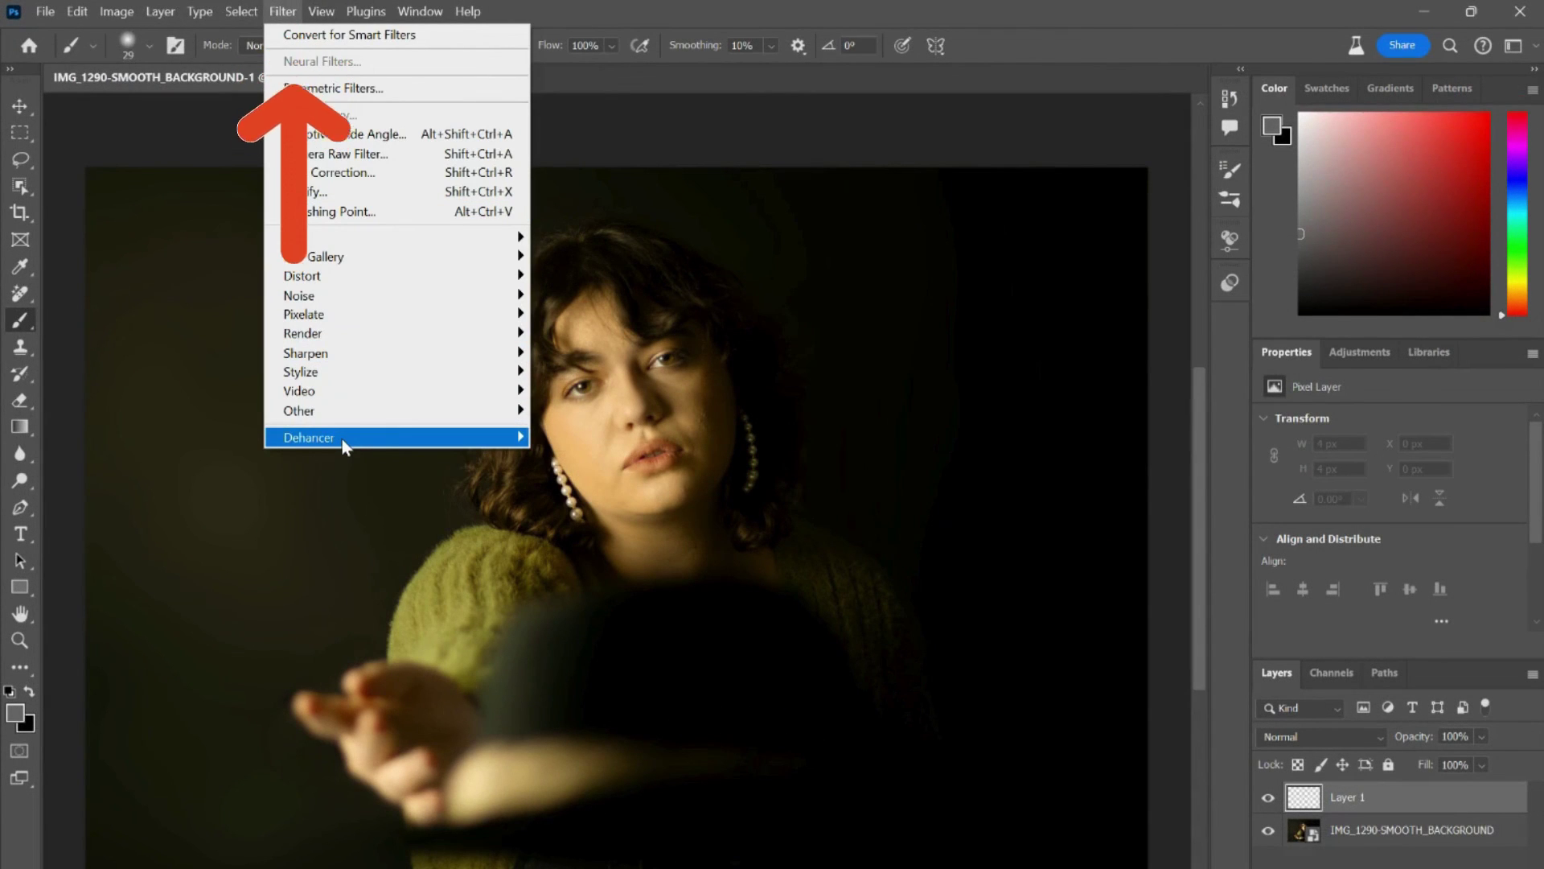
pyautogui.moveTo(342, 439)
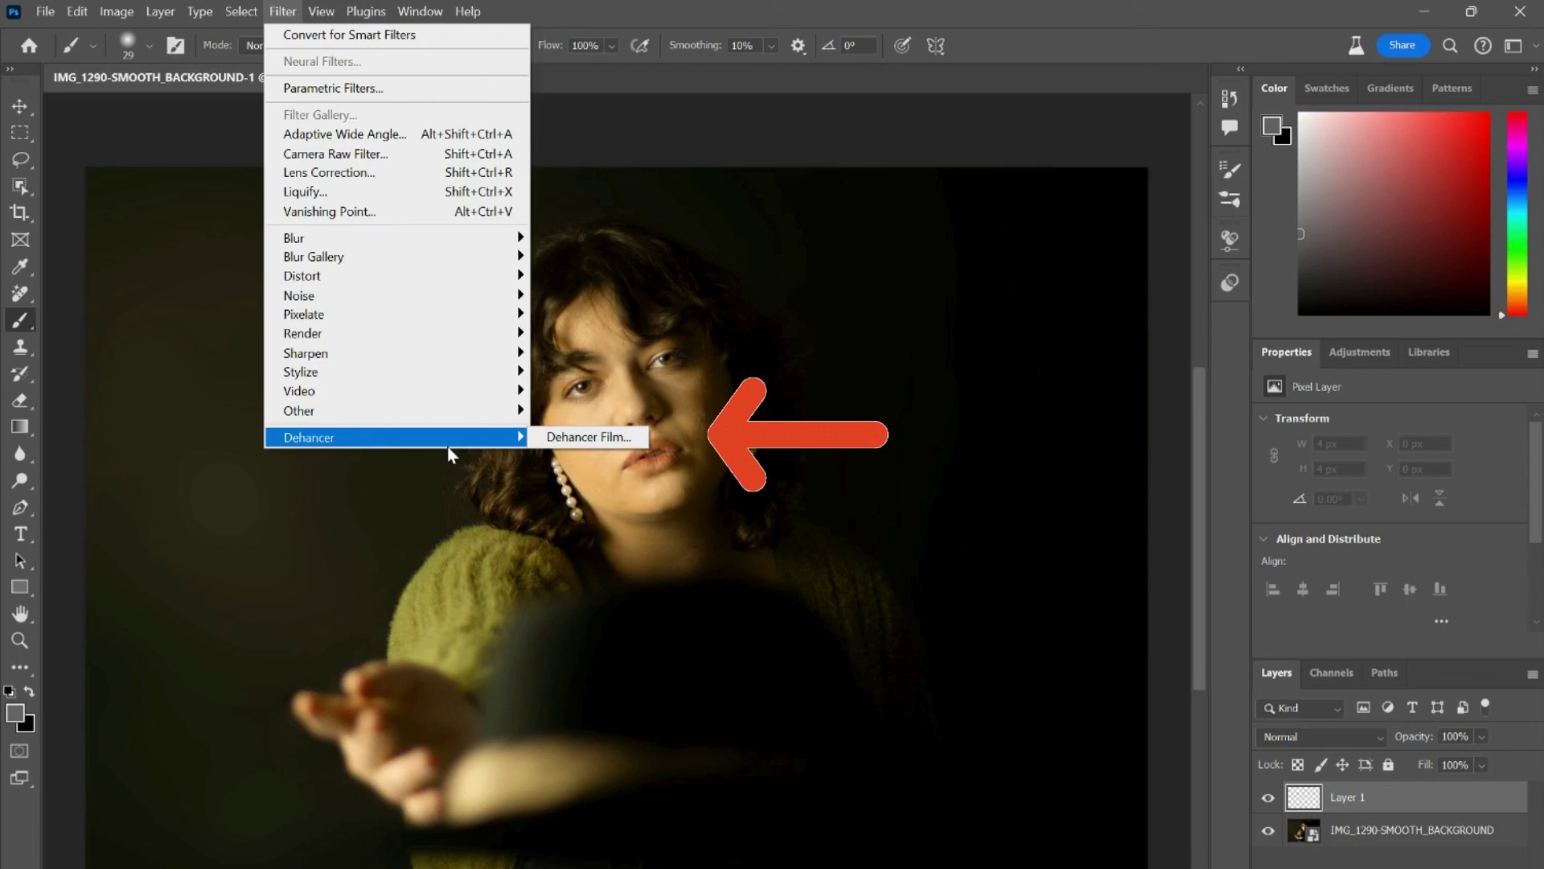
pyautogui.click(569, 438)
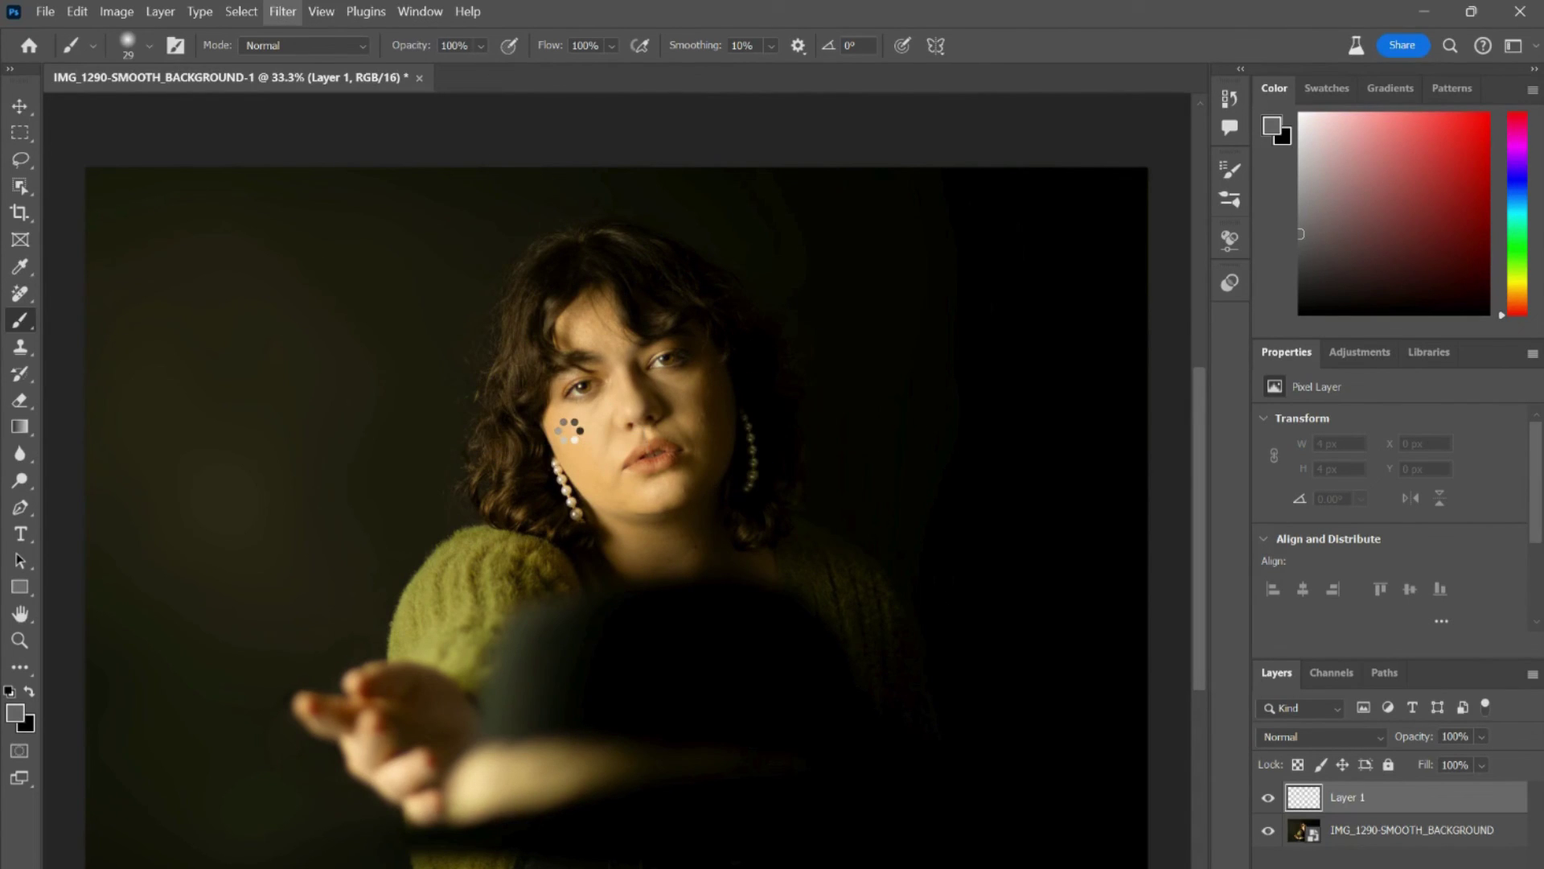